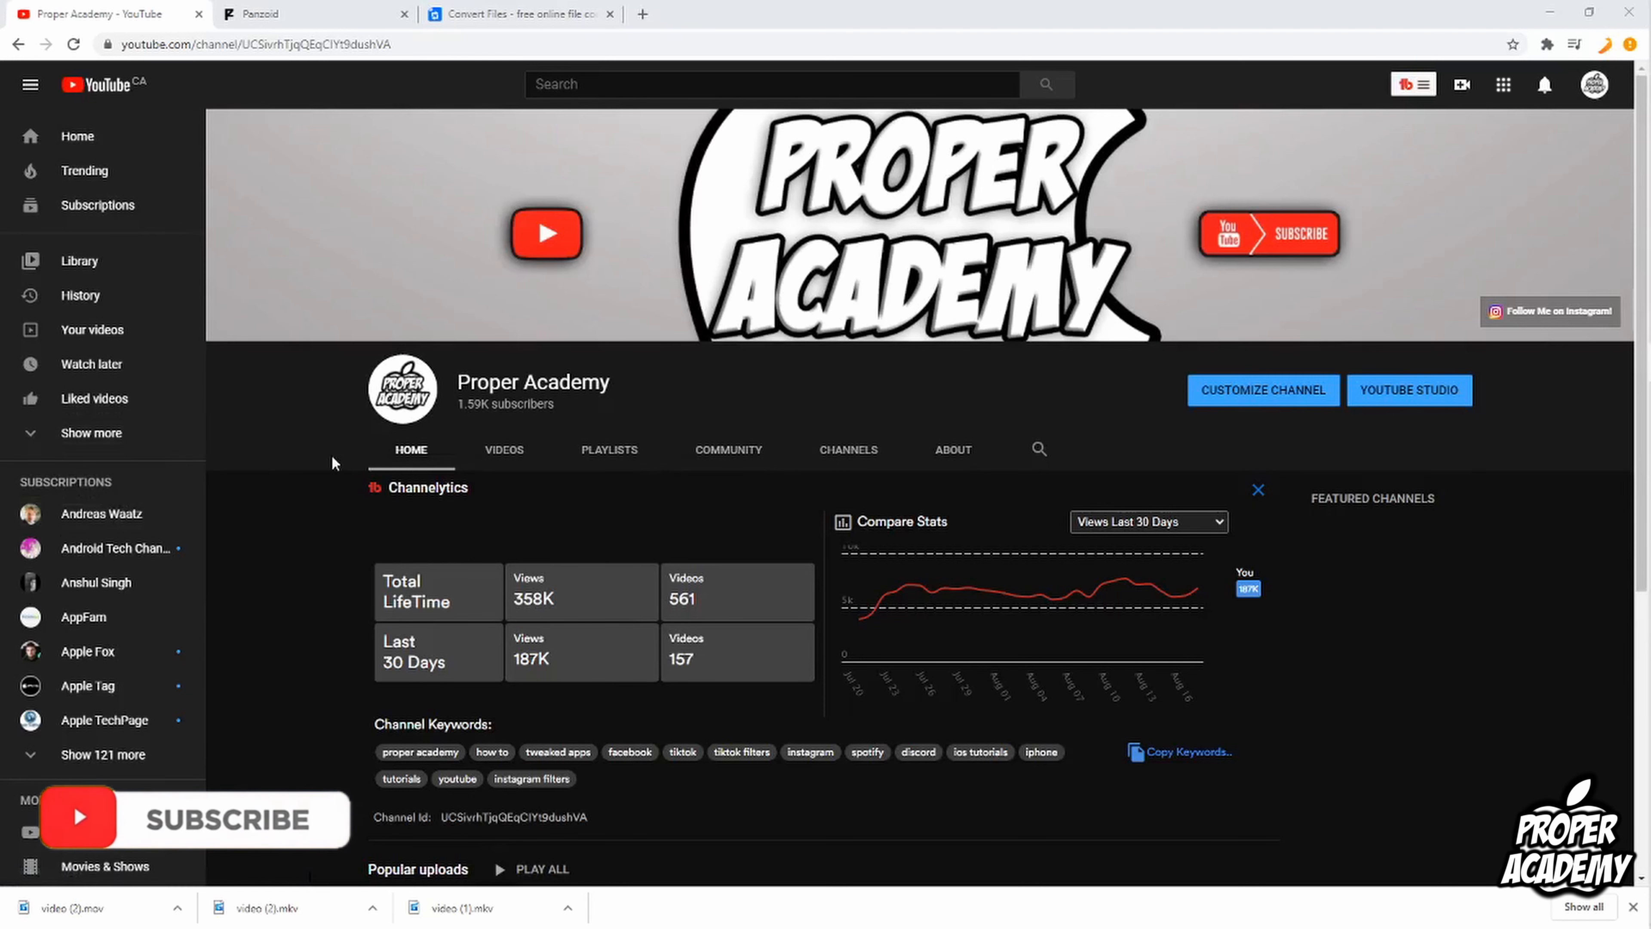
Step: Switch to the Panzoid site, open the full creations listing, and search it for "outro"
left_click(297, 9)
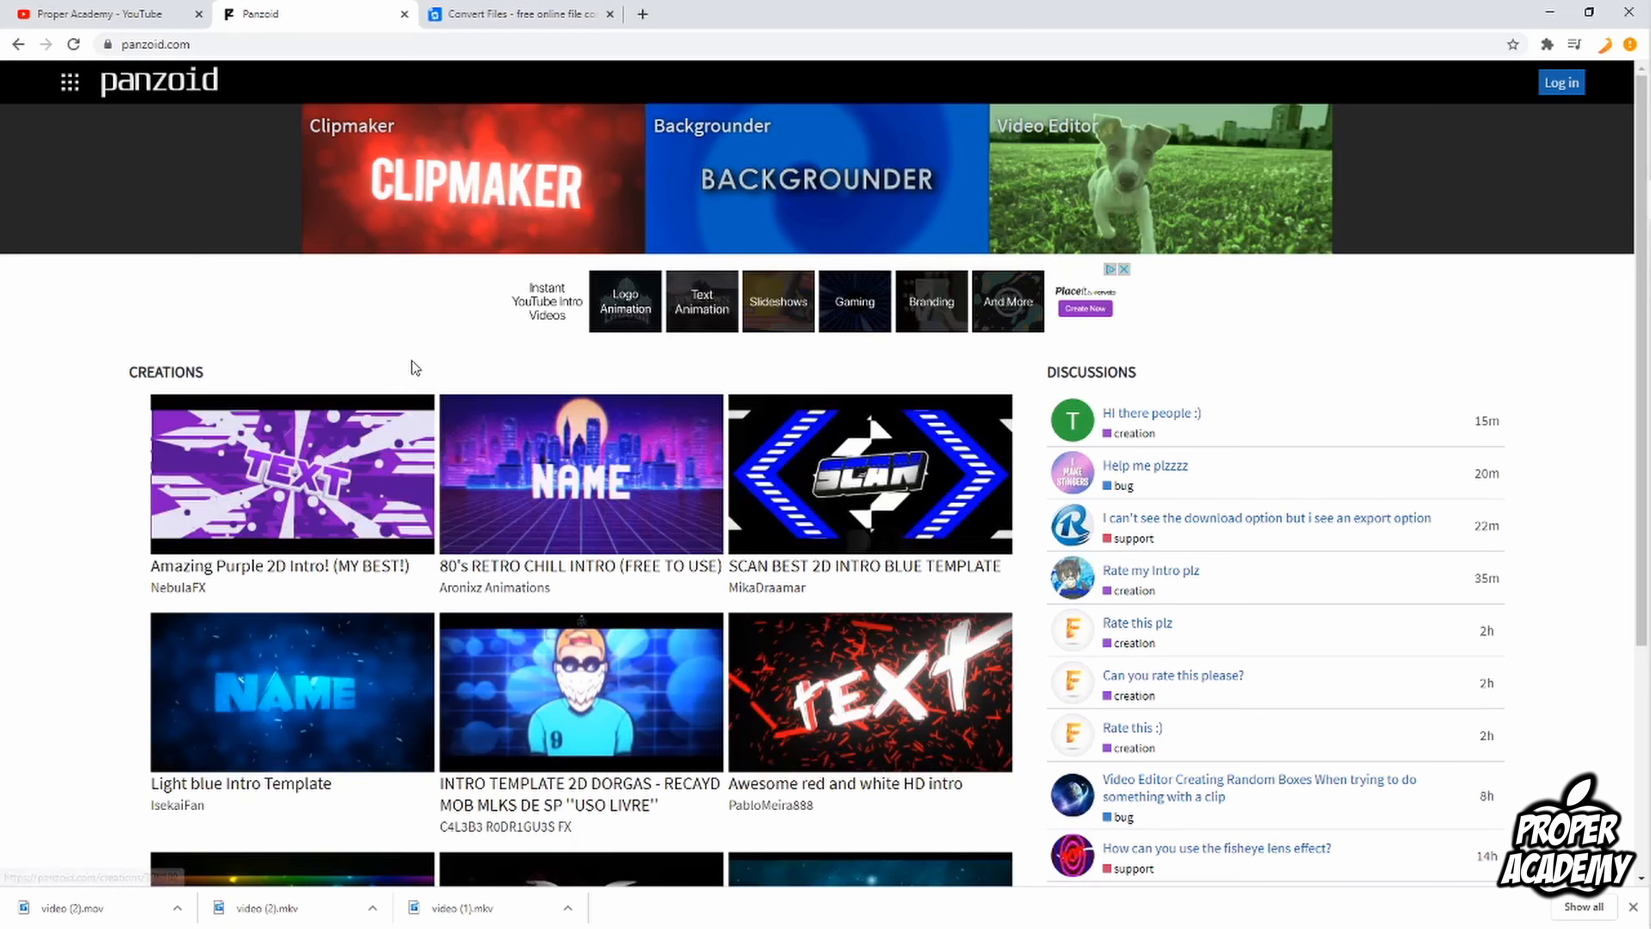
scroll(411, 357, "down", 5)
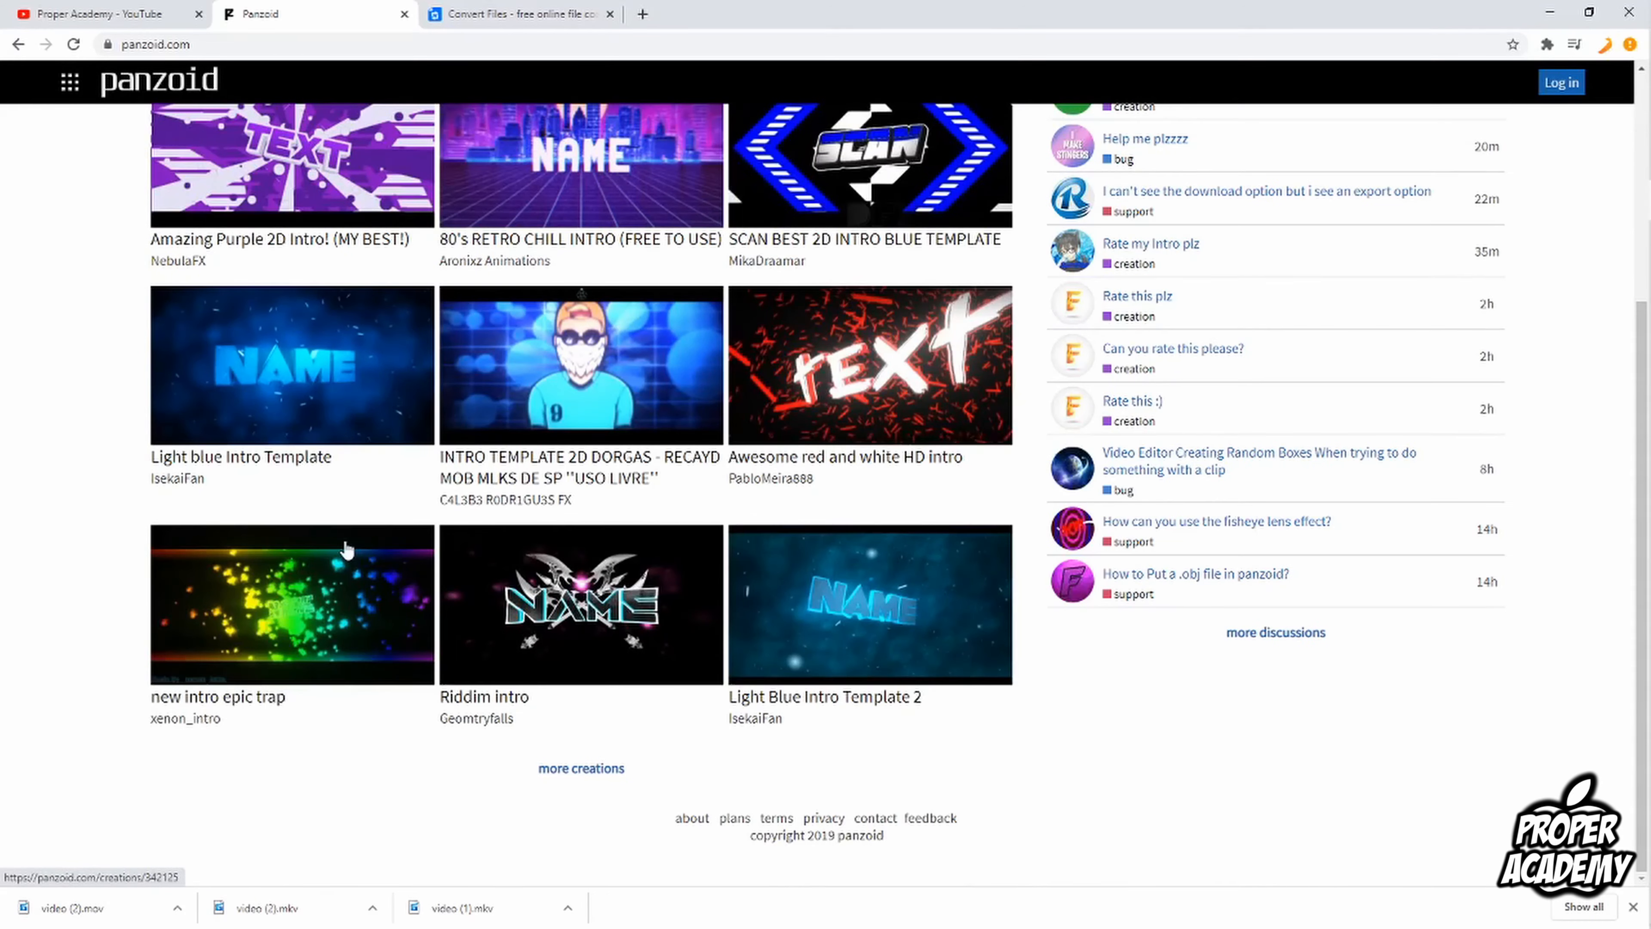
left_click(577, 771)
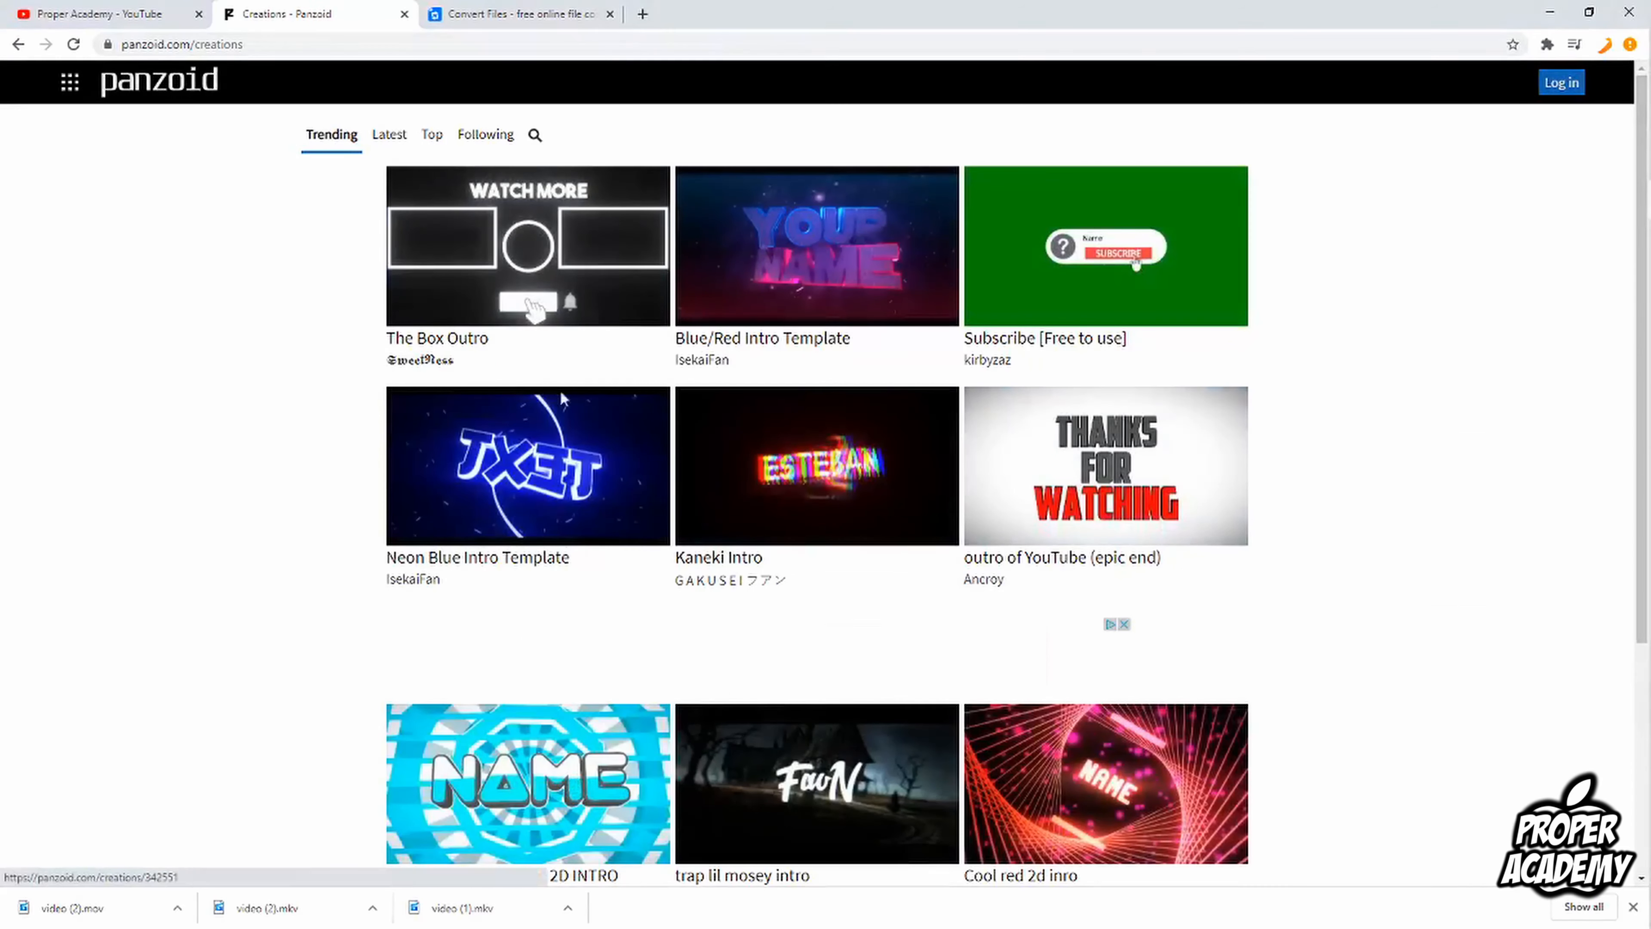
left_click(534, 135)
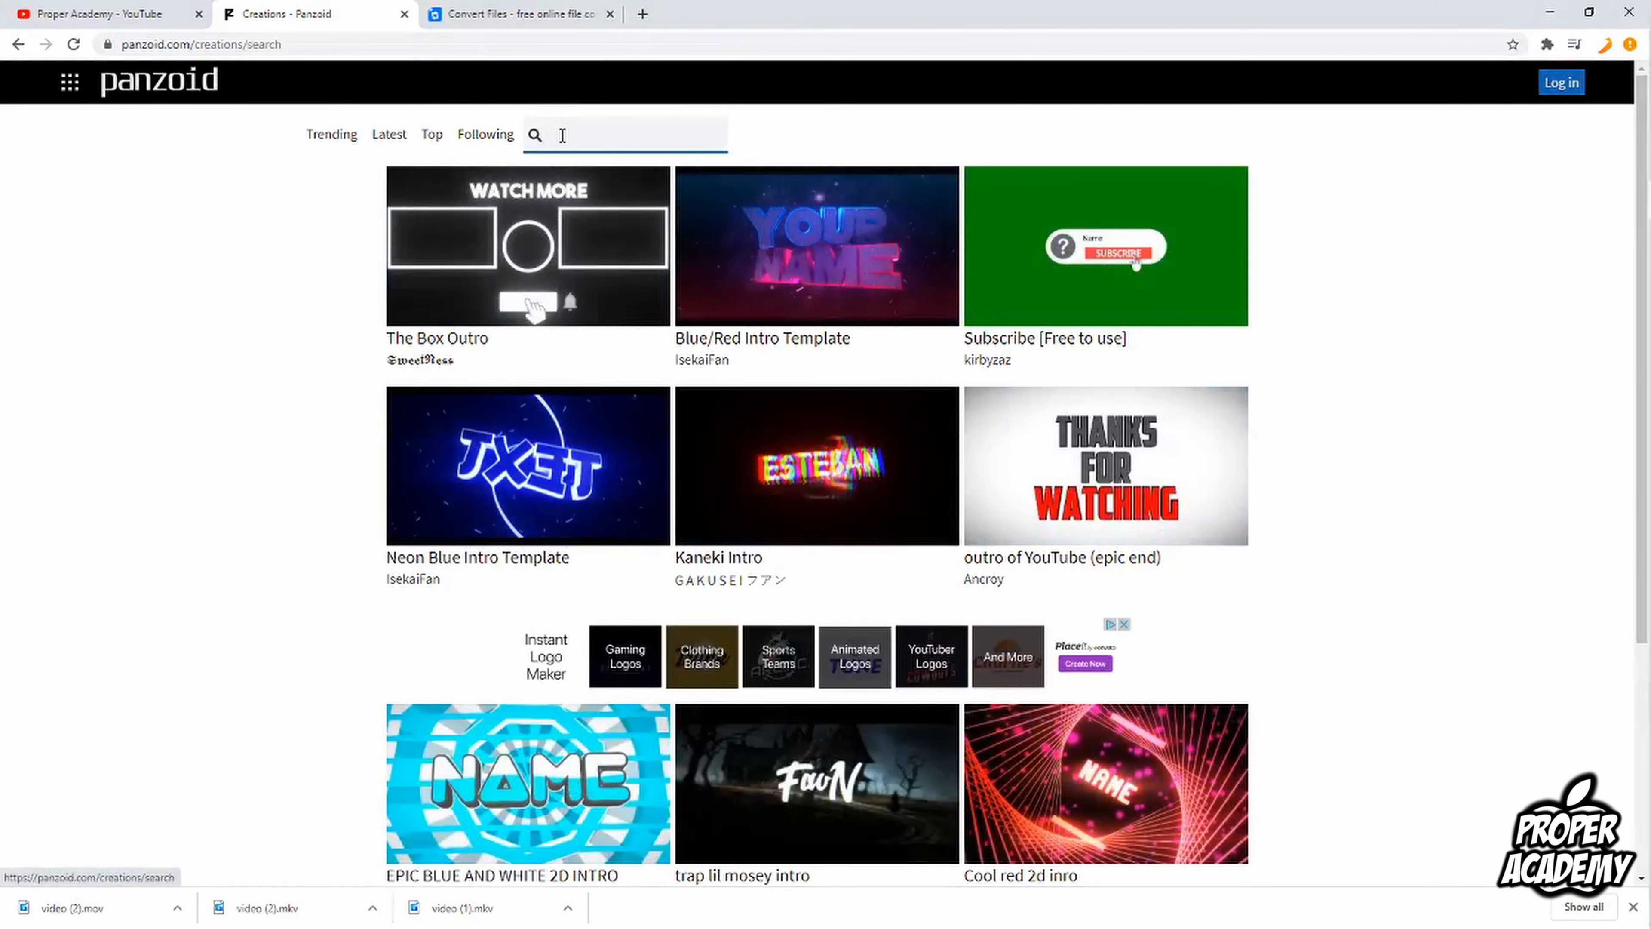
type("outro")
key("Return")
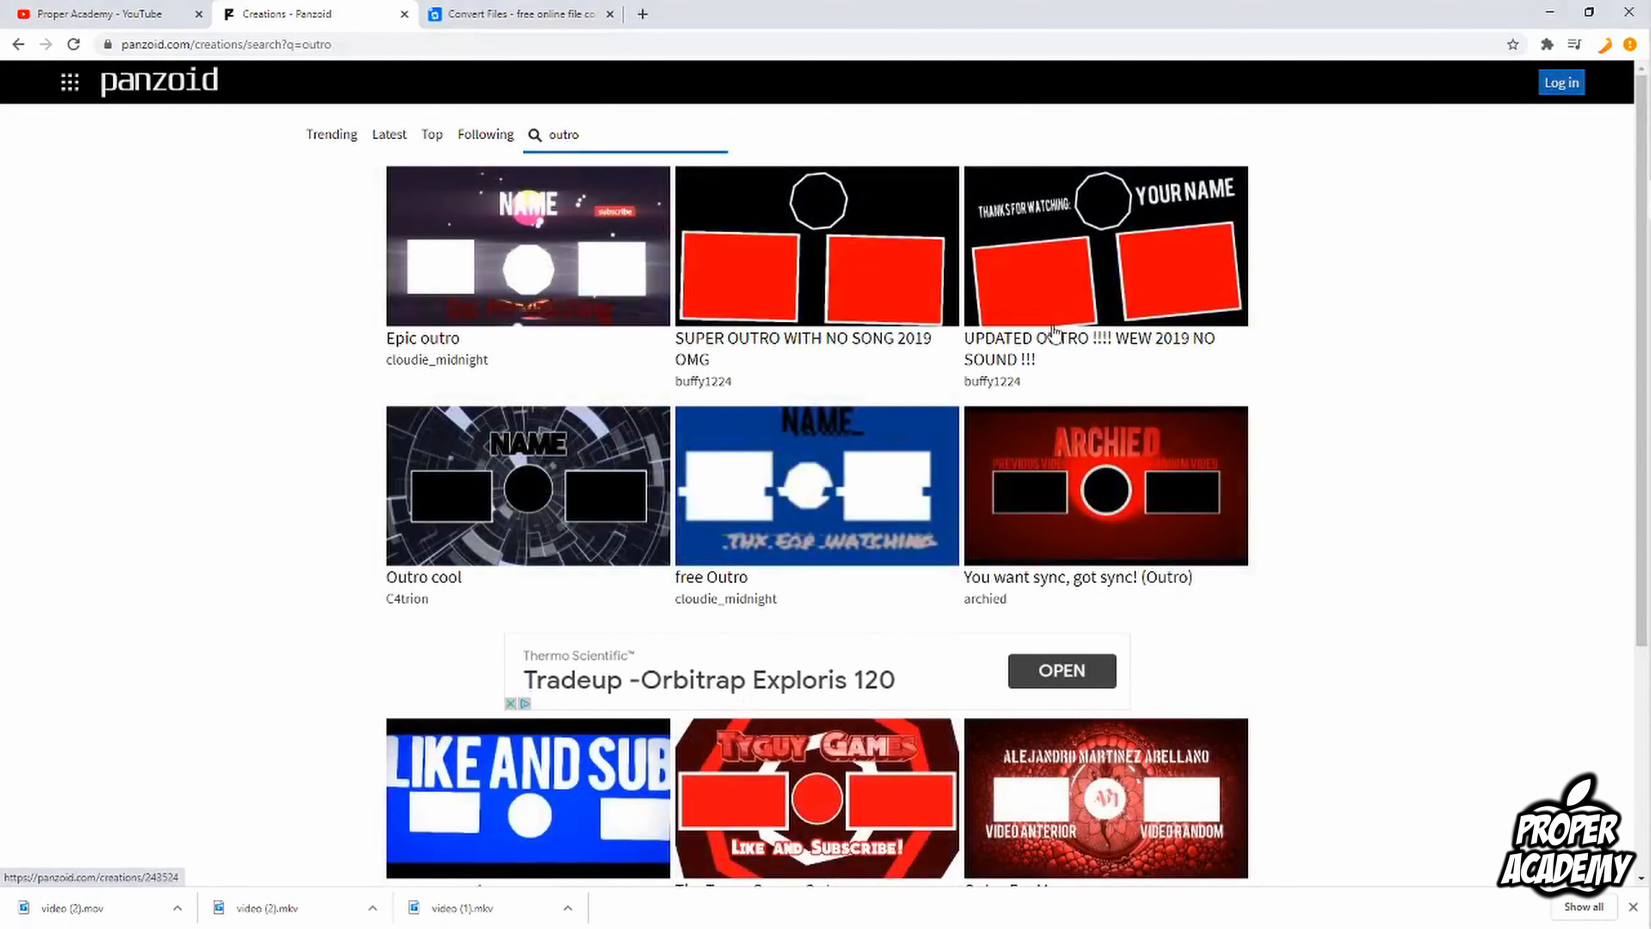
Step: Find the "Even a nice outro!" template among the search results and open it in Clipmaker
scroll(1053, 325, "down", 5)
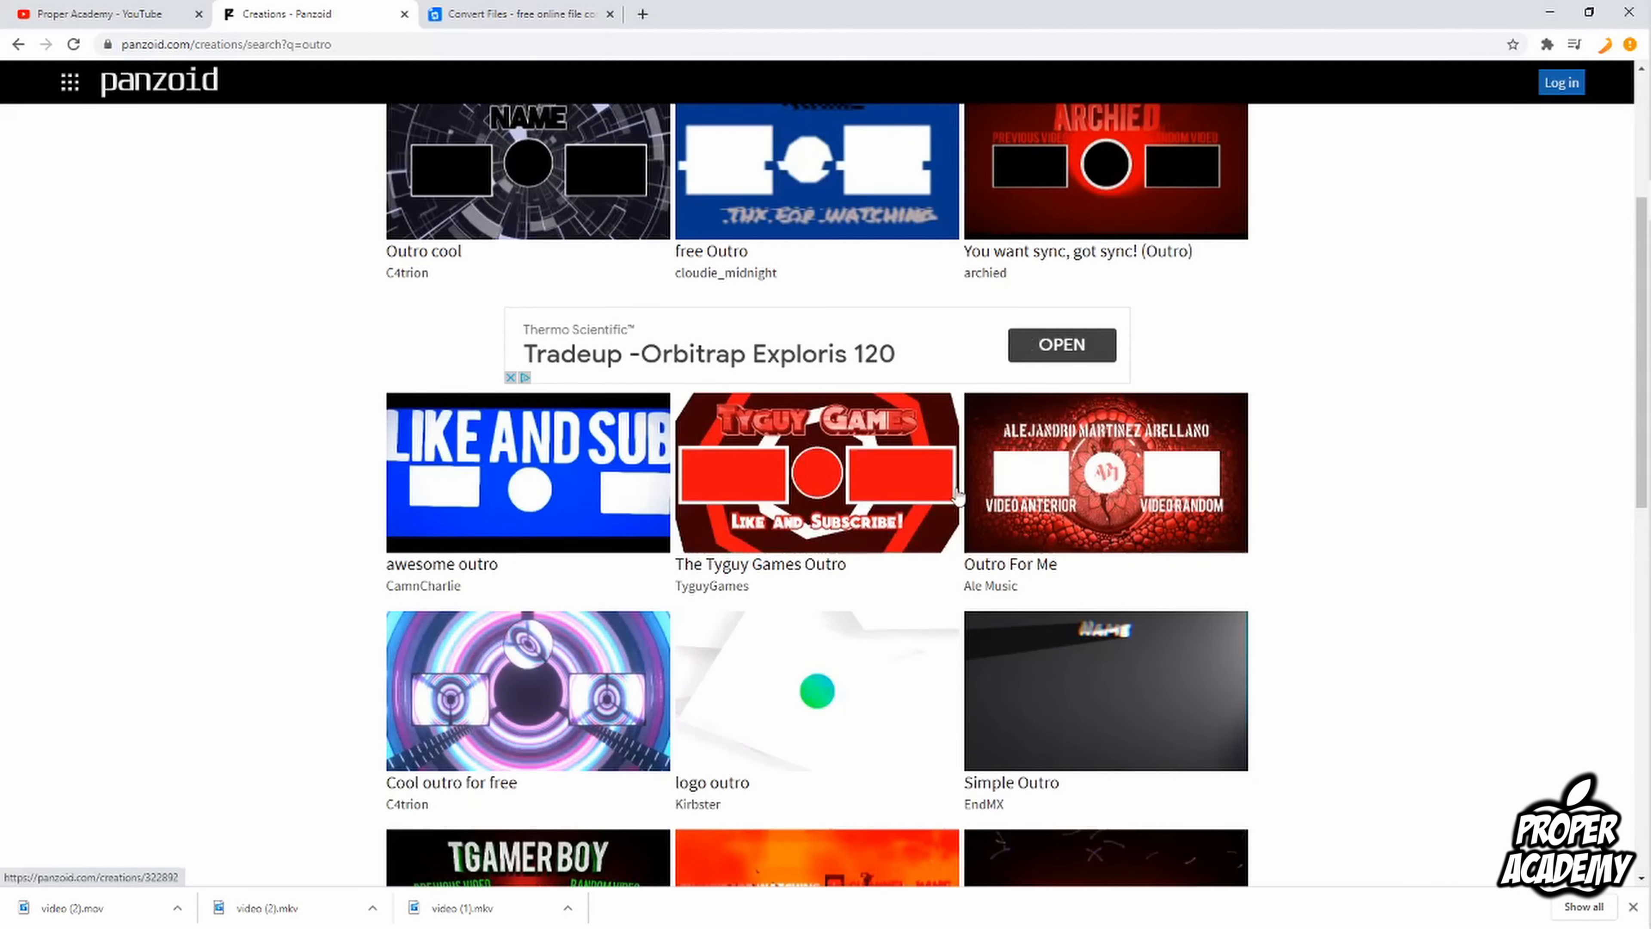
scroll(954, 494, "down", 3)
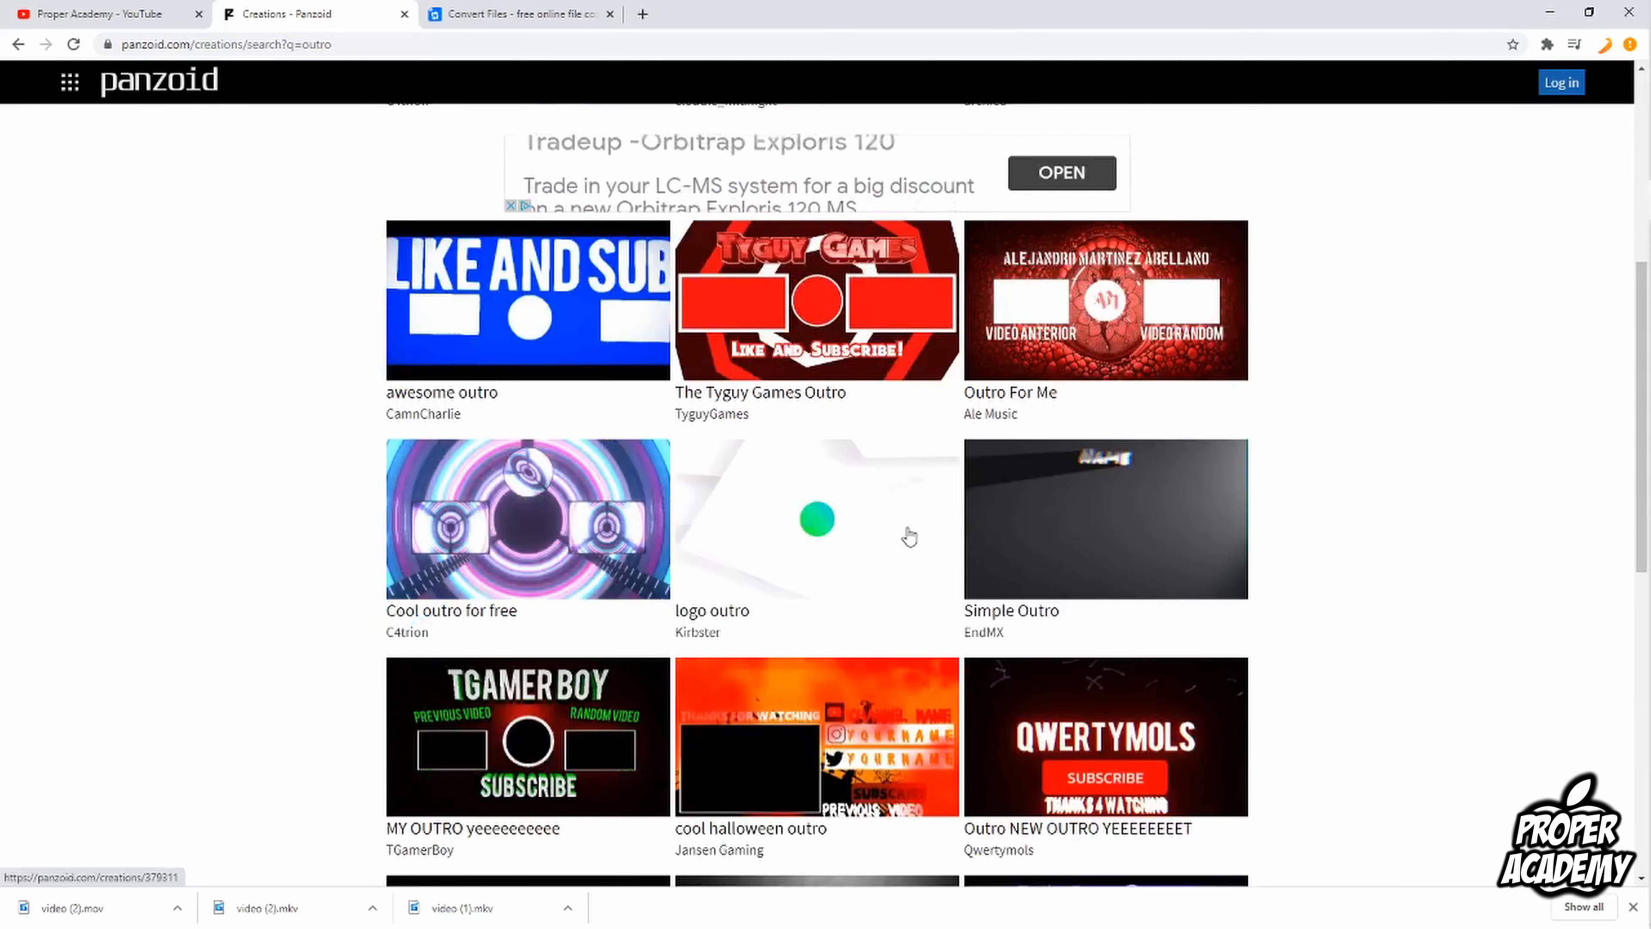
scroll(900, 546, "down", 4)
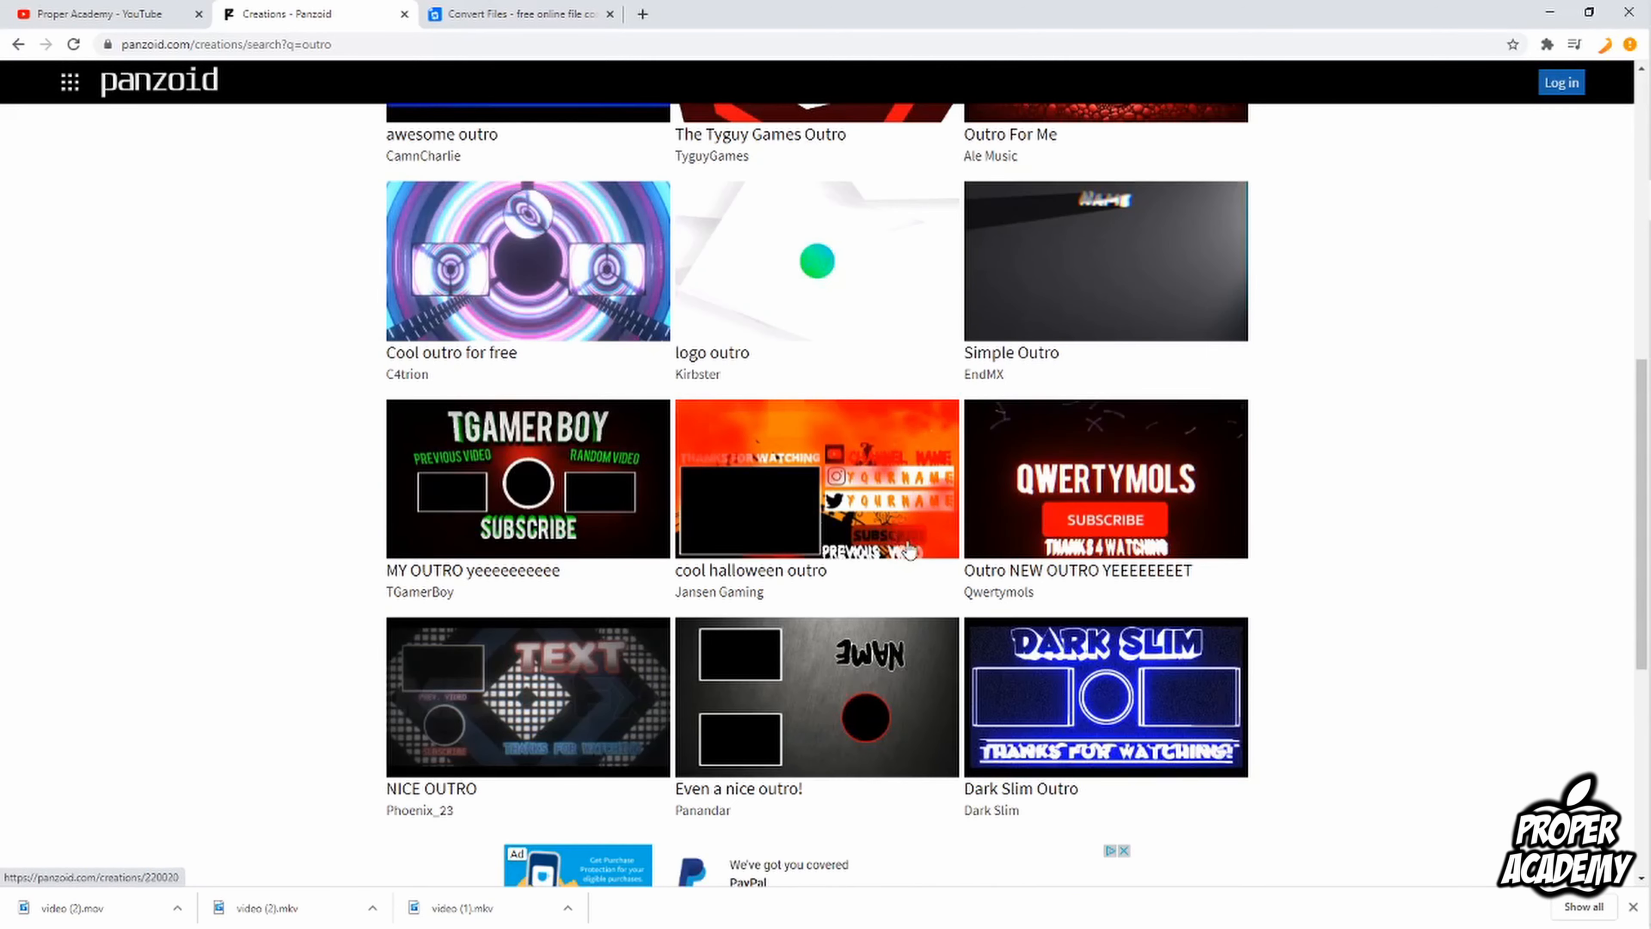
scroll(907, 543, "down", 3)
scroll(889, 597, "down", 4)
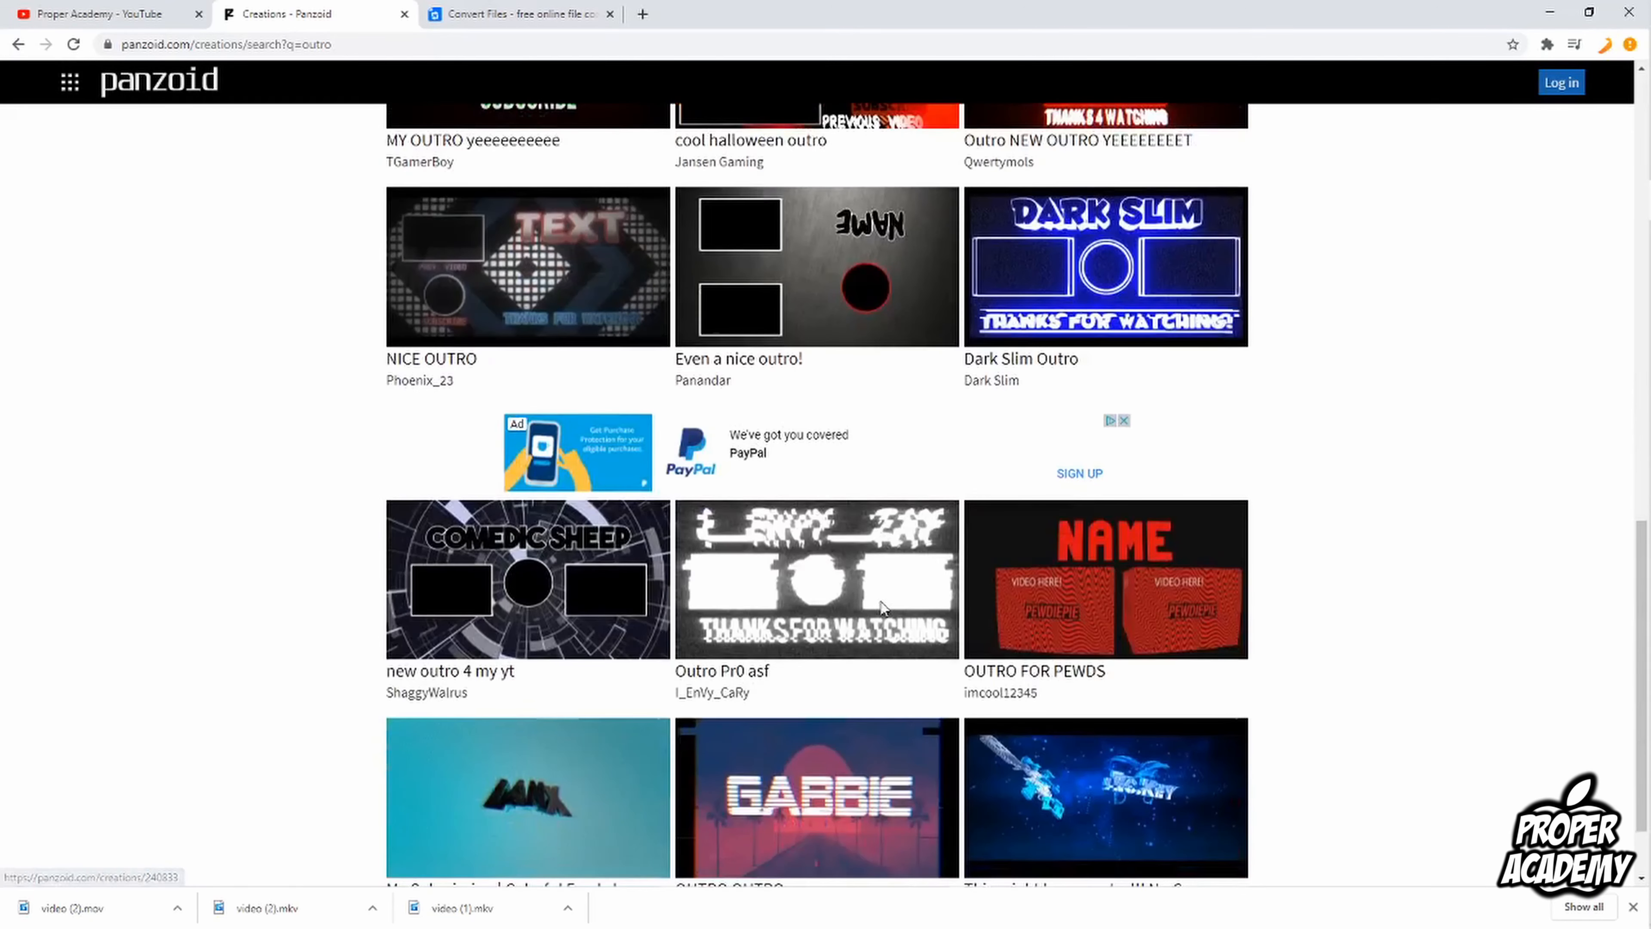
scroll(717, 660, "down", 2)
scroll(702, 670, "up", 3)
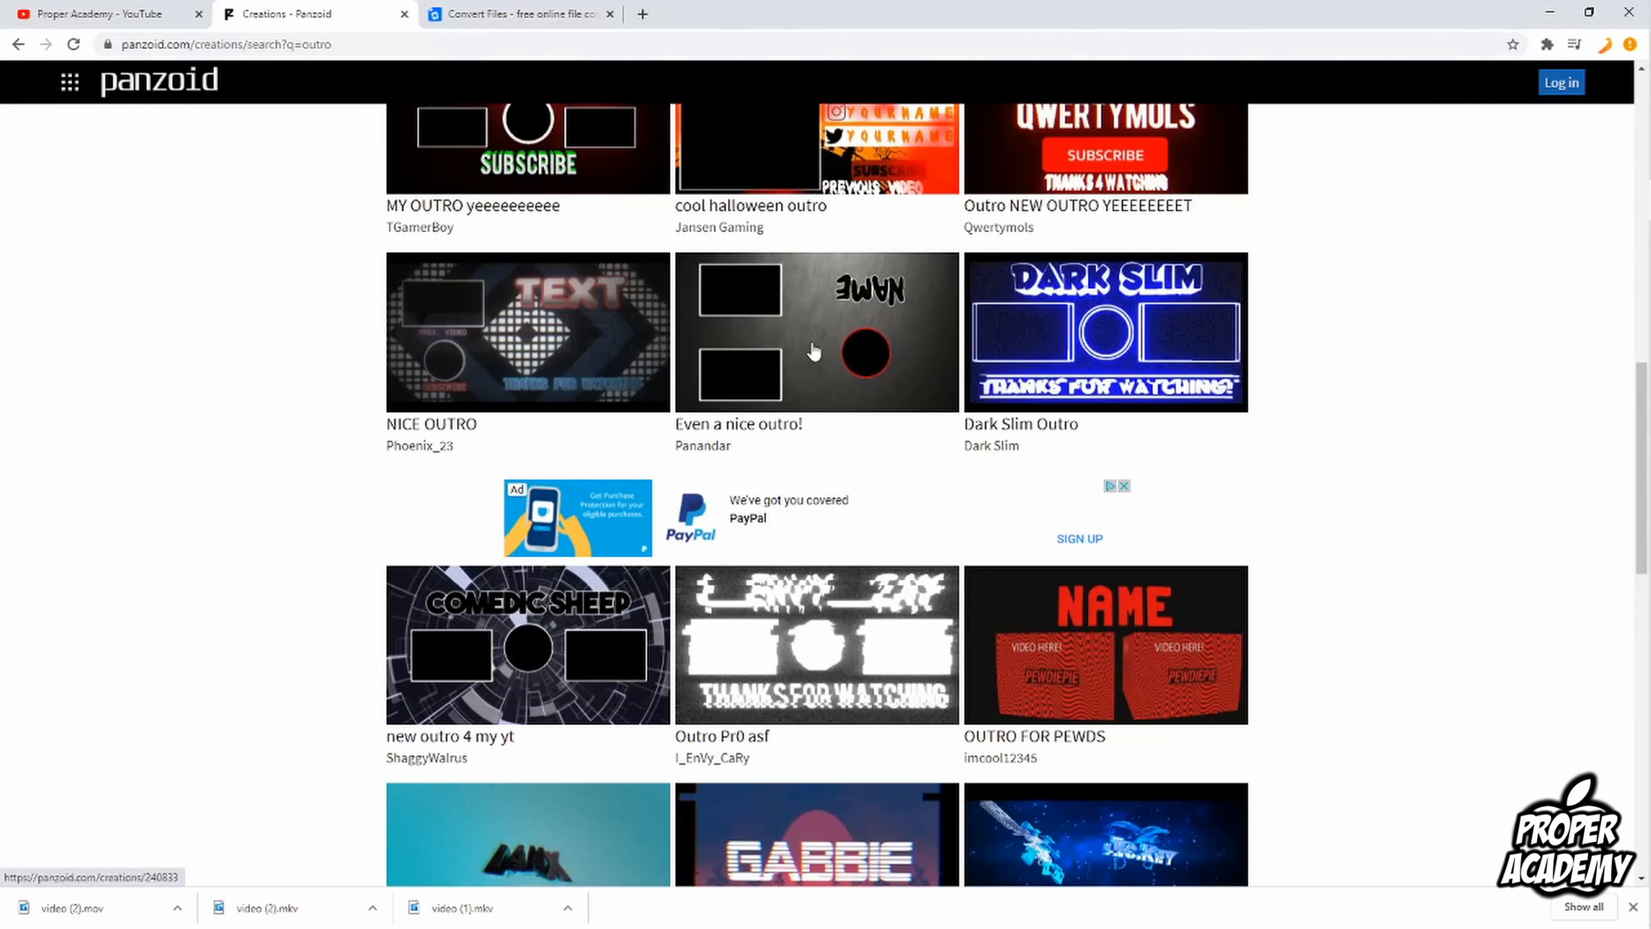
left_click(810, 349)
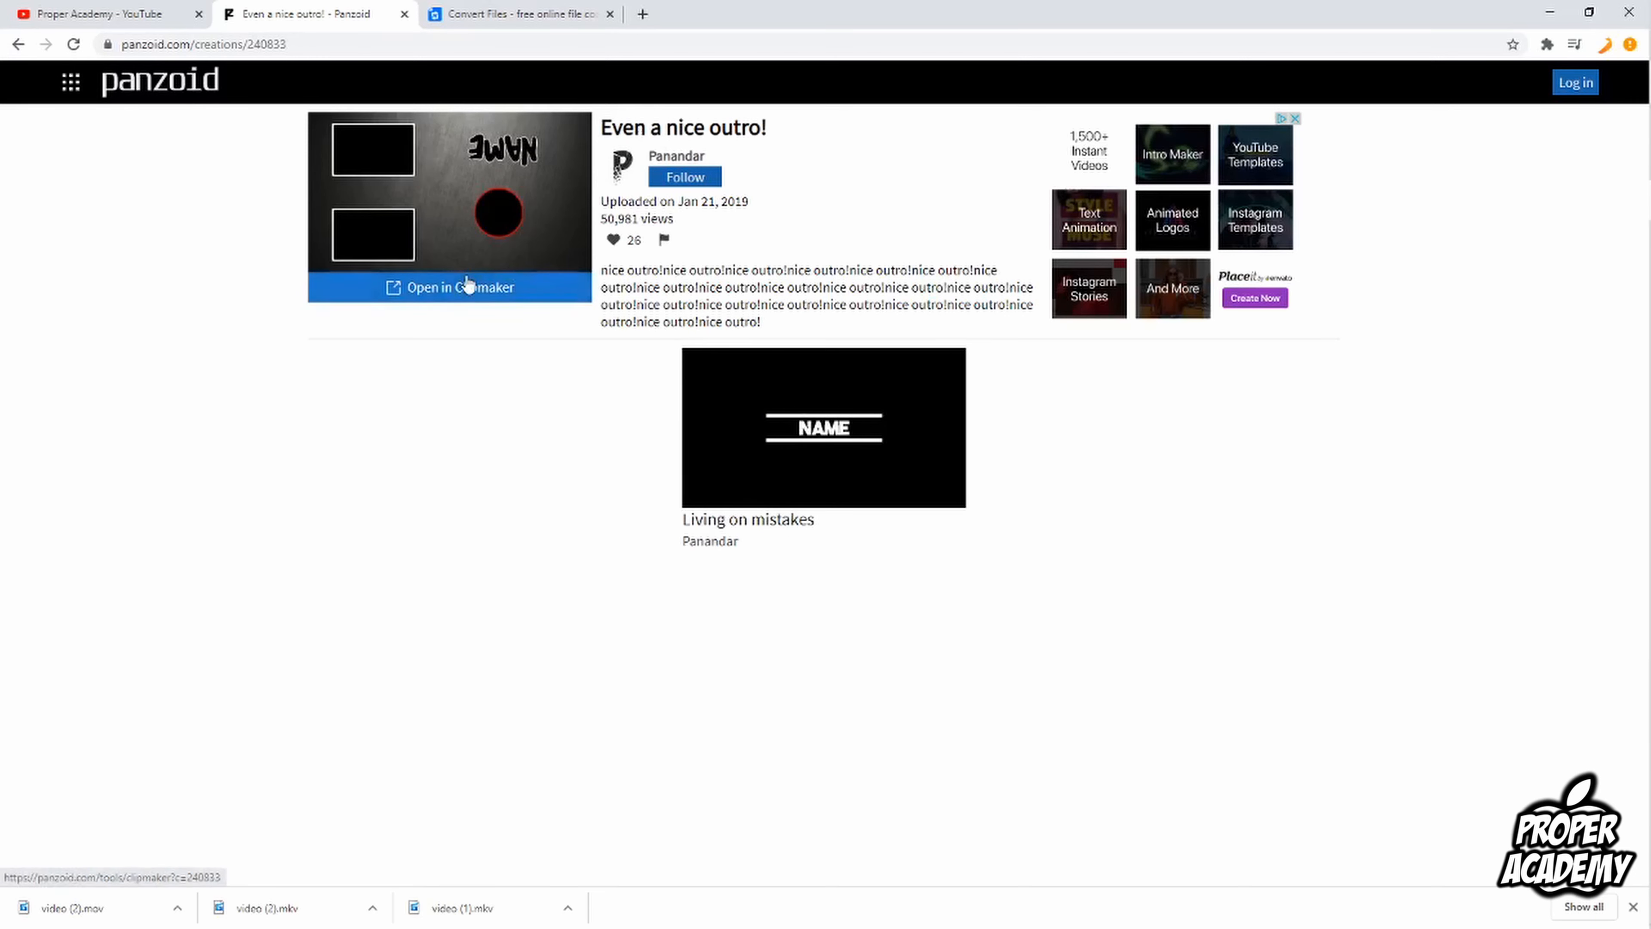
left_click(442, 292)
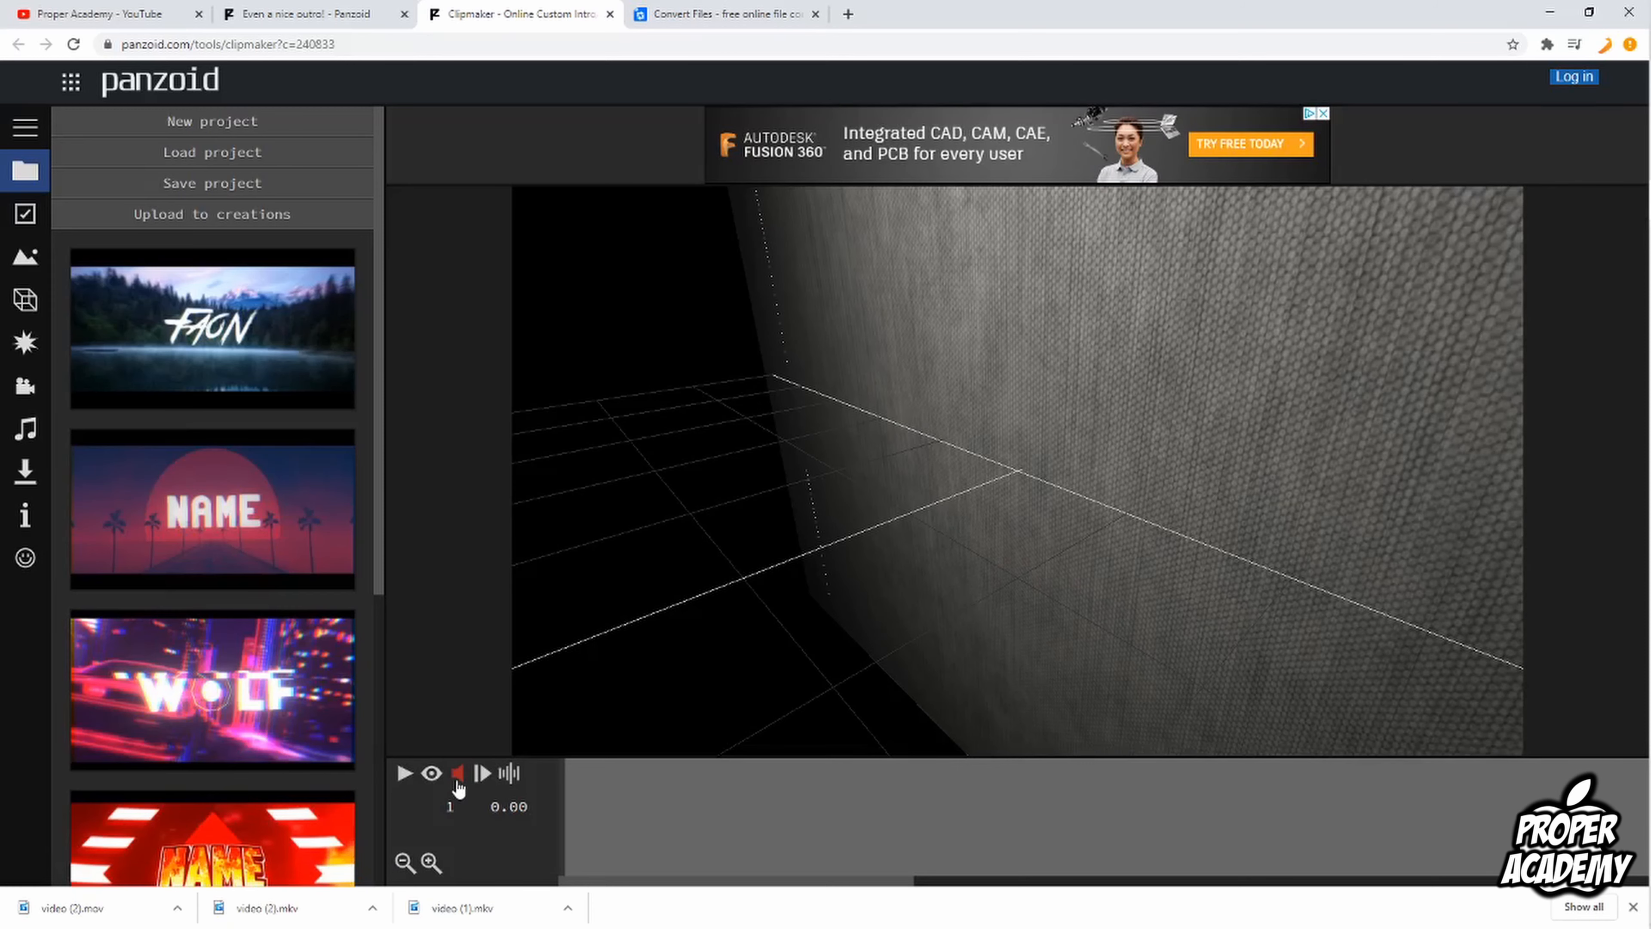
Step: Play the outro animation and pause it at about 7.20 seconds
left_click(404, 775)
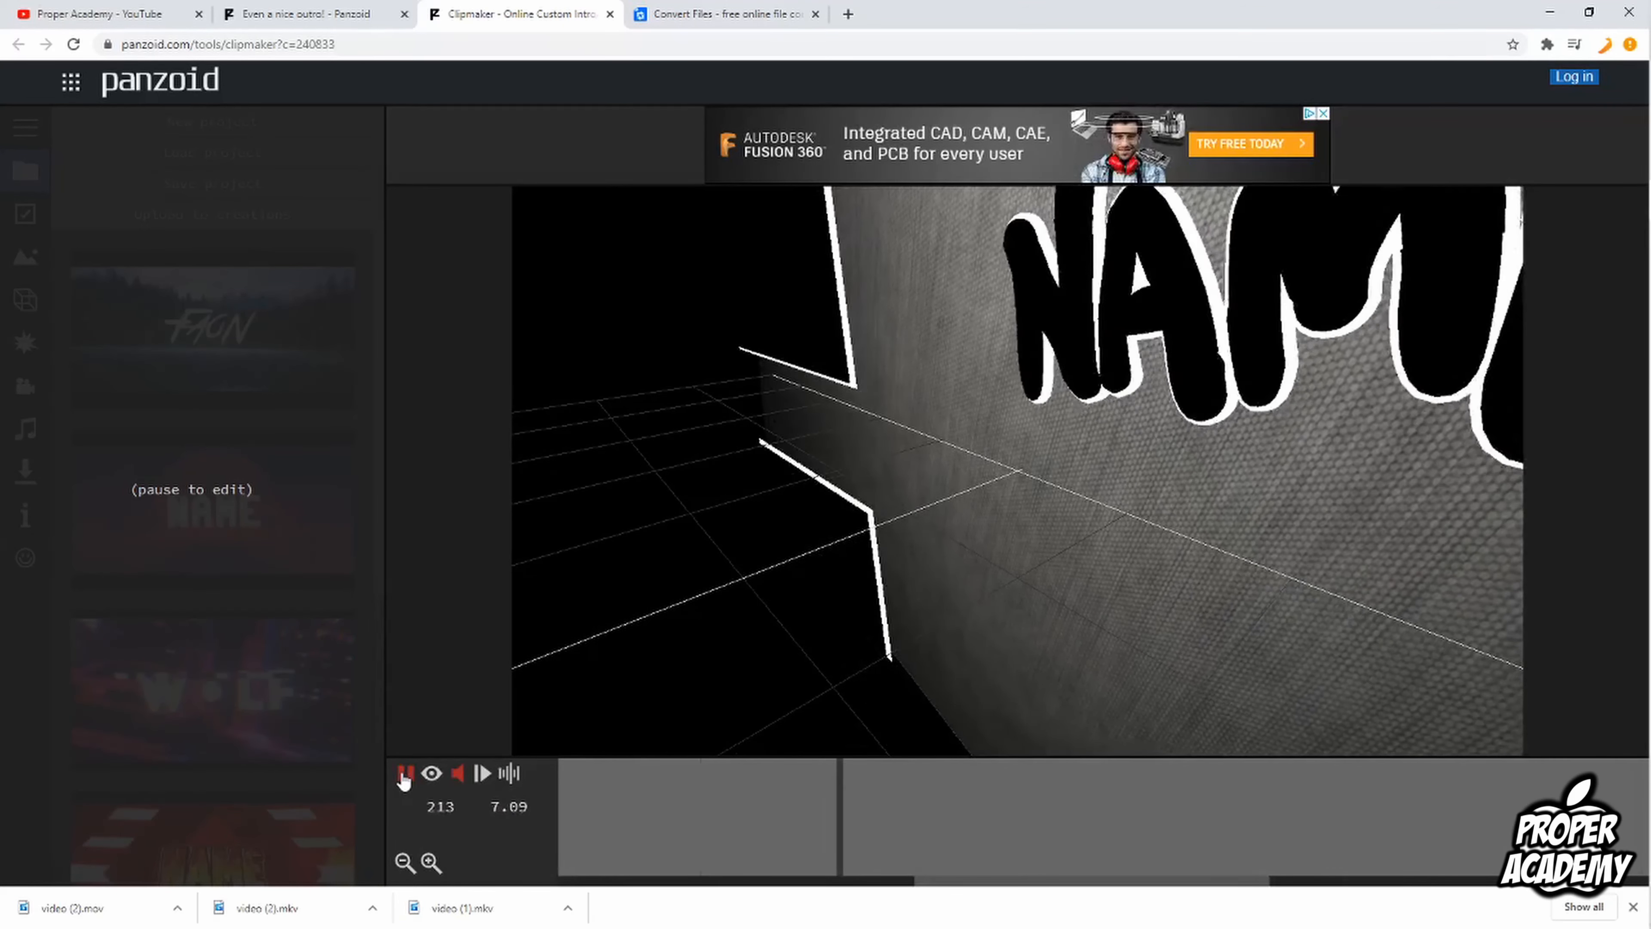
left_click(404, 775)
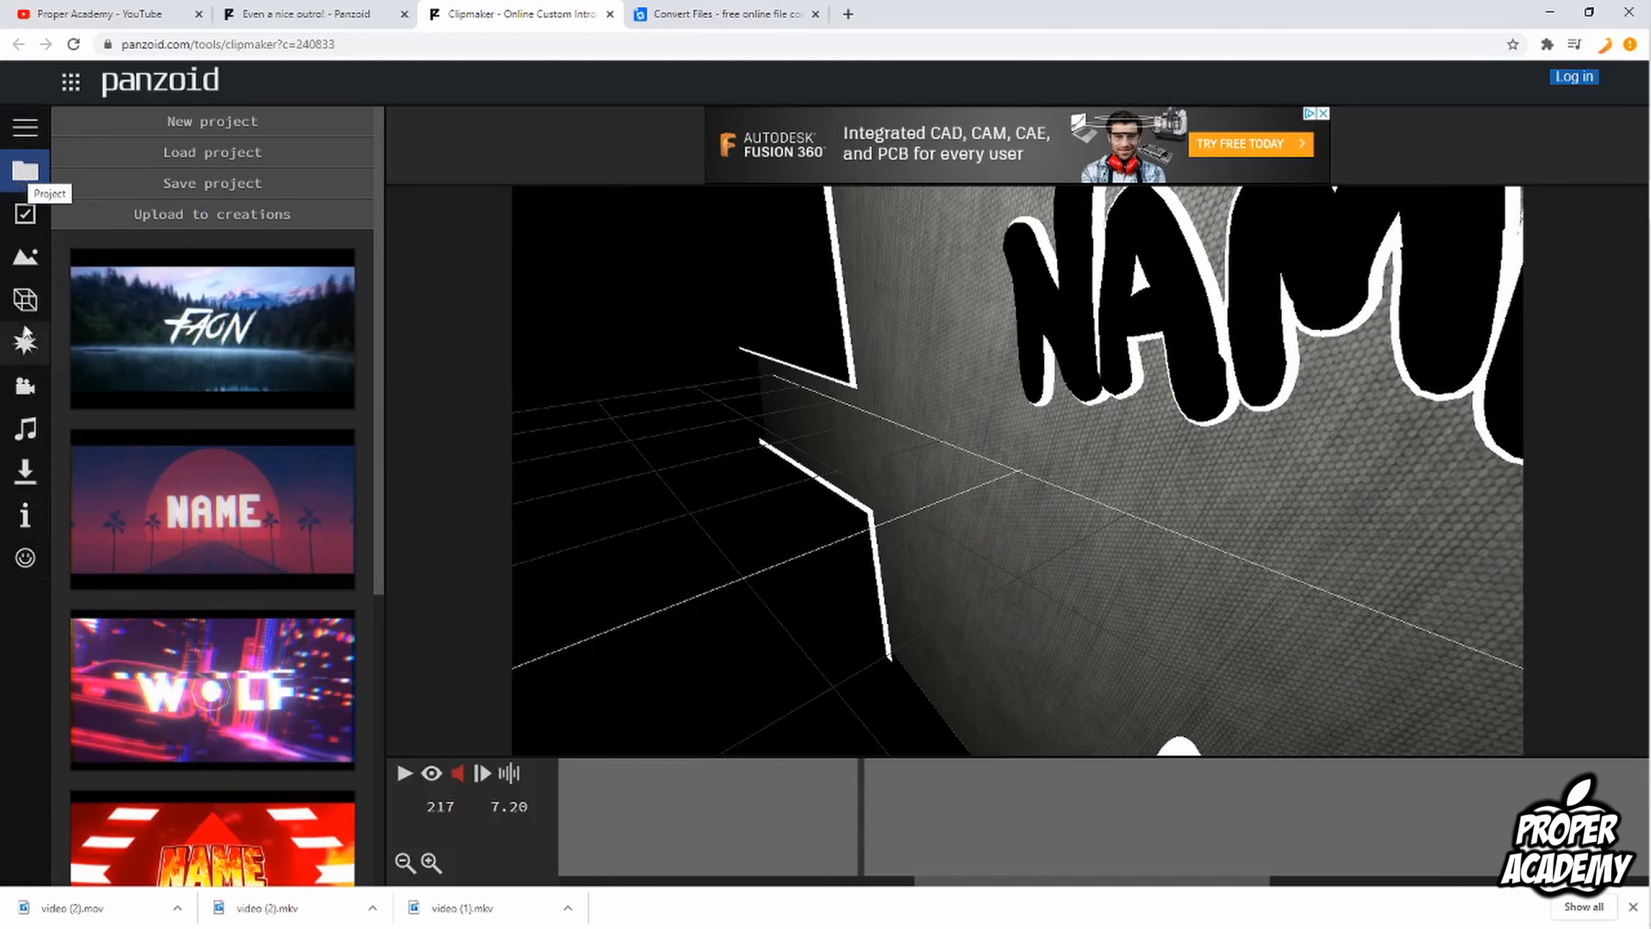
Step: Select 1920x1080 (1080p) as the video resolution, and review the frame rate, length and scene options
left_click(27, 220)
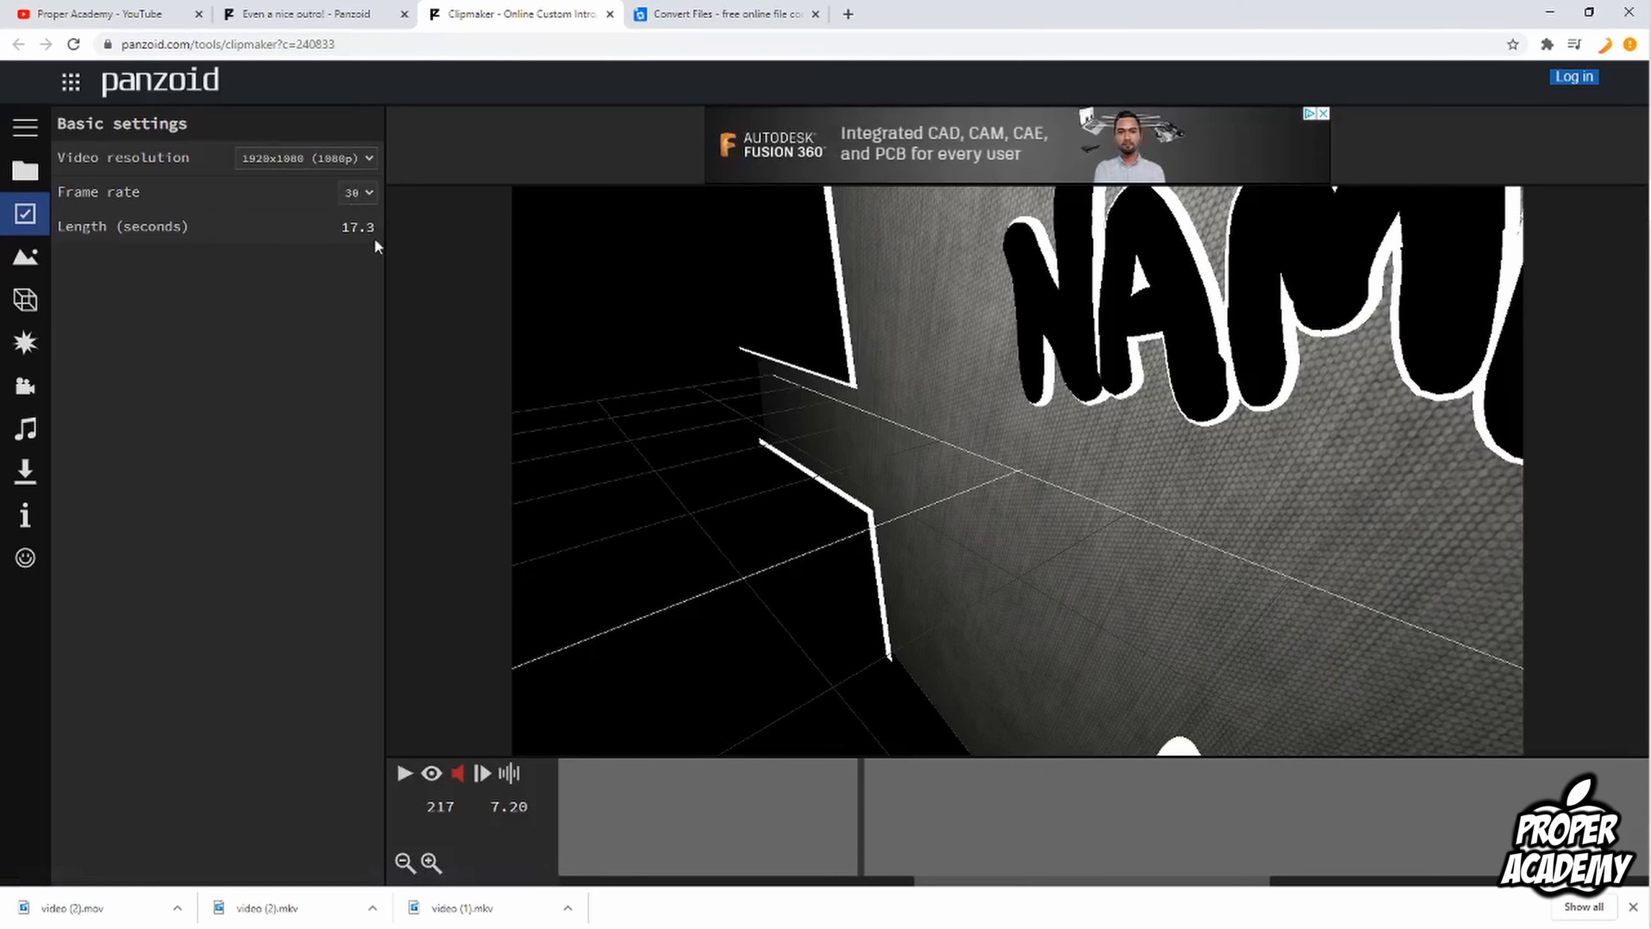
left_click(279, 159)
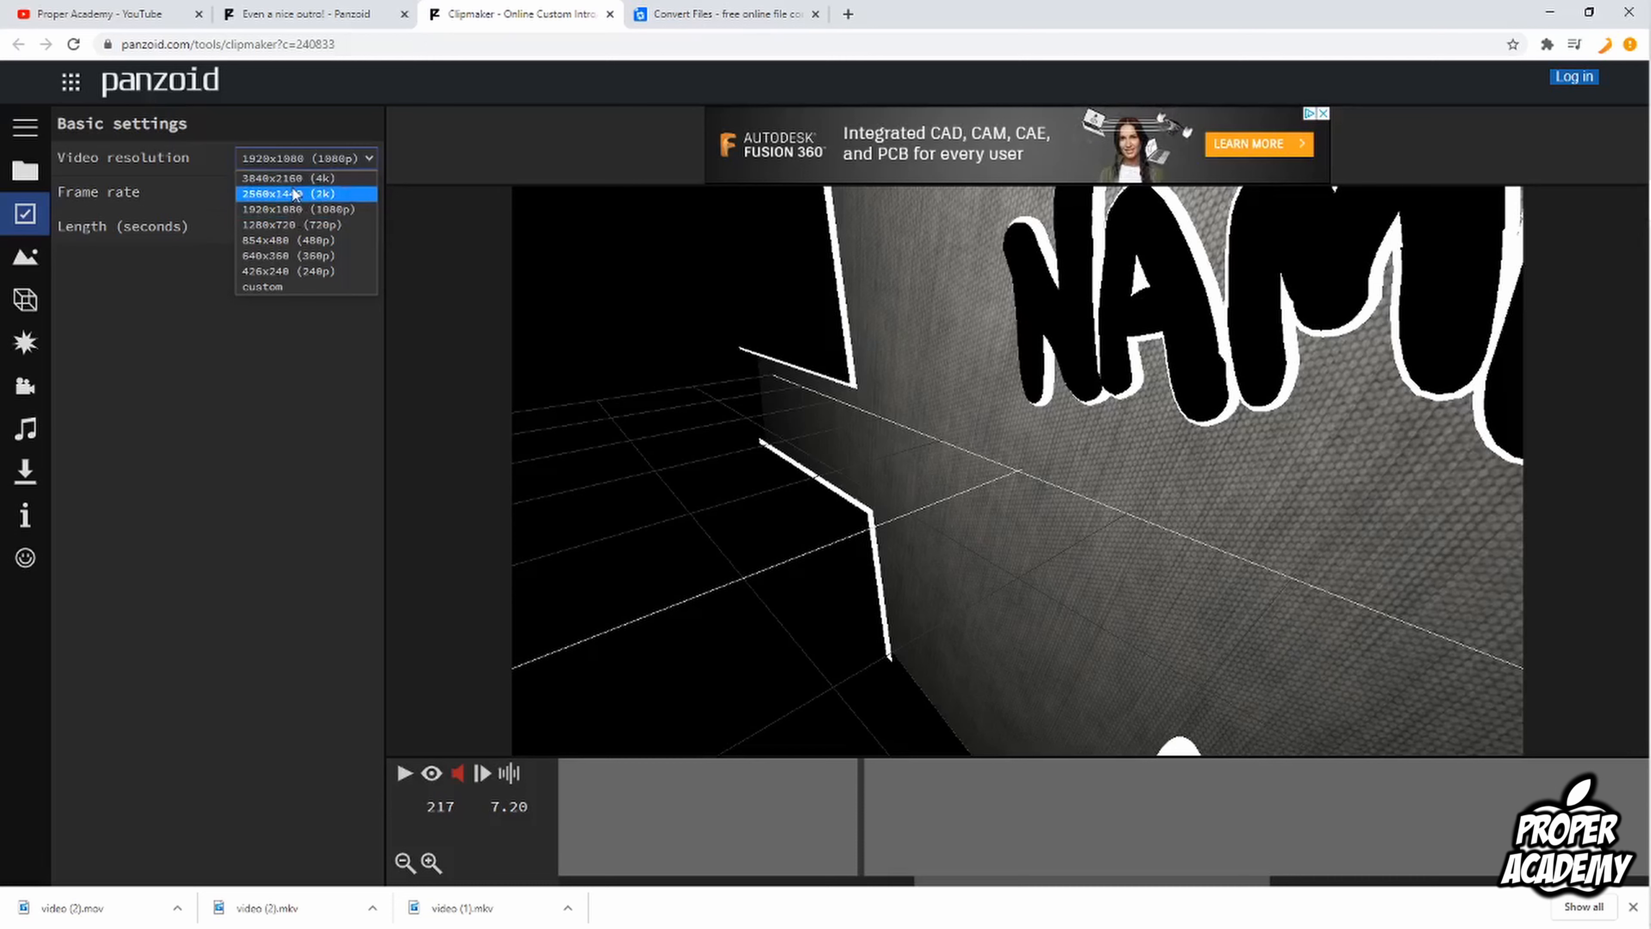
left_click(307, 210)
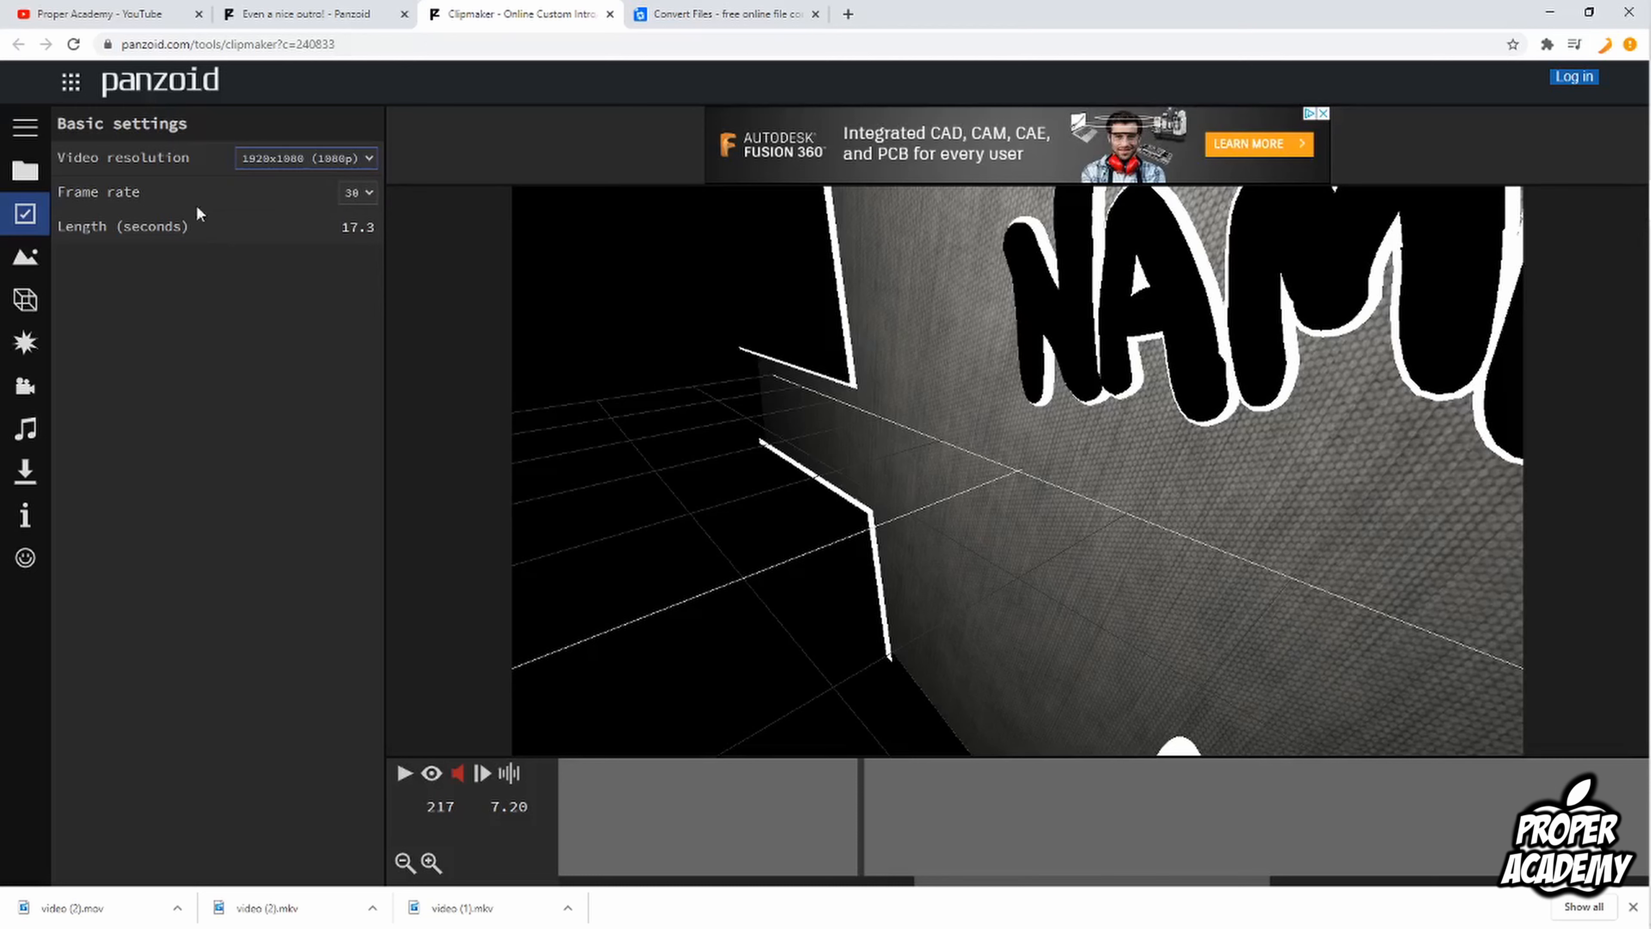
left_click(343, 198)
left_click(358, 236)
left_click(32, 263)
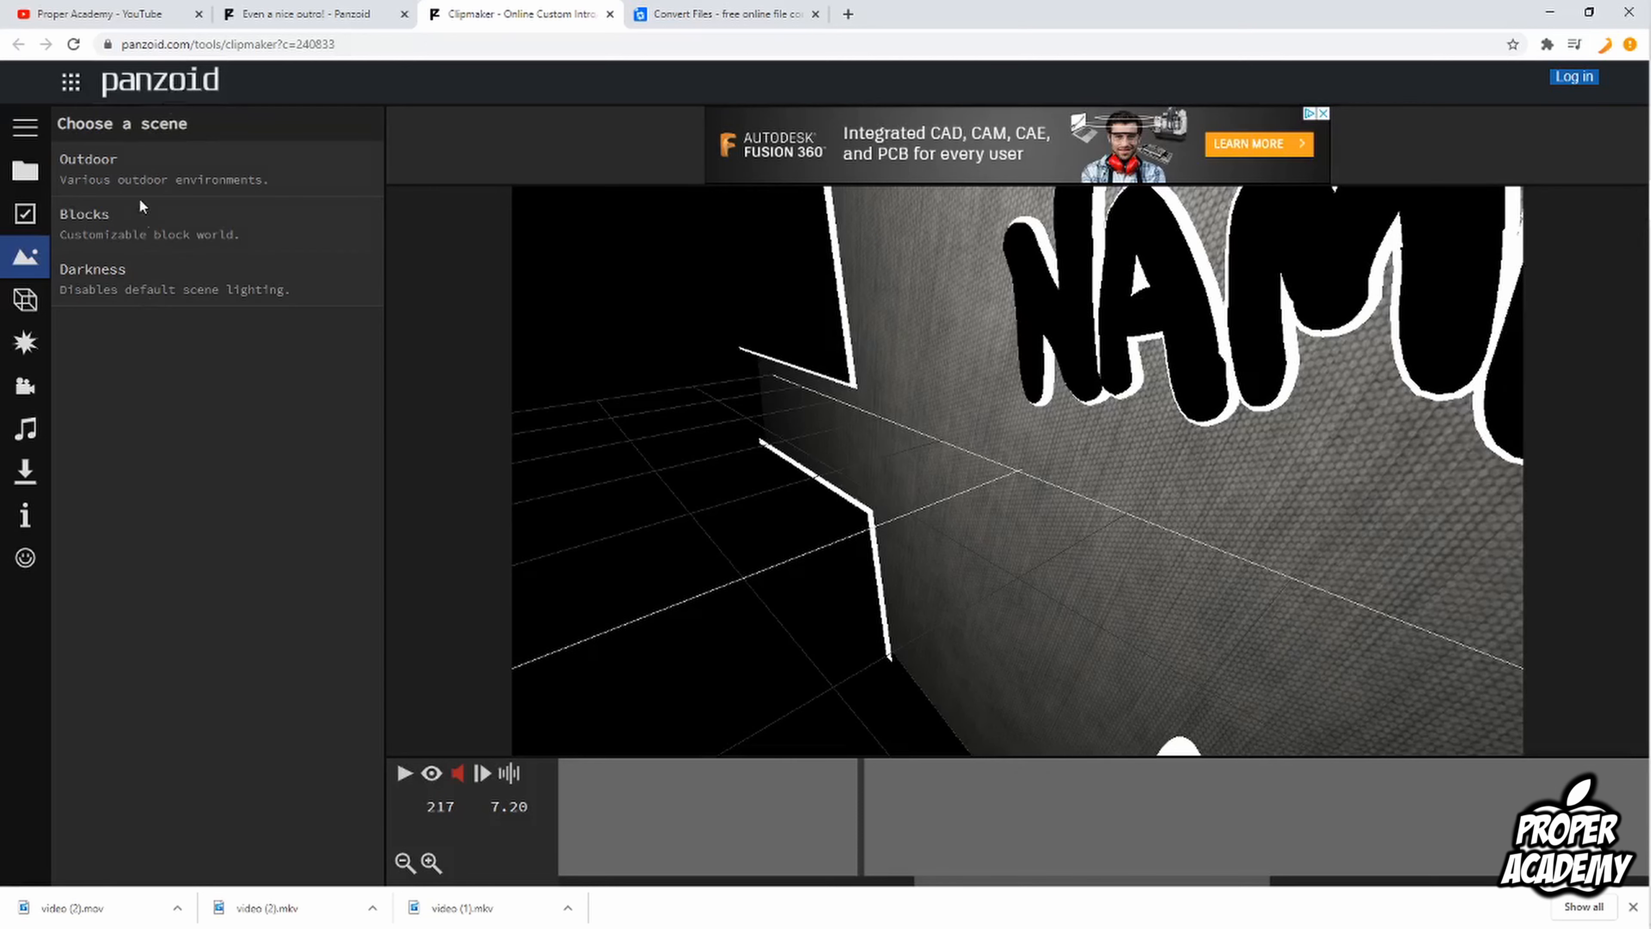
Step: Replace the text of the first "Name" 3D text object with "tutorial"
left_click(33, 316)
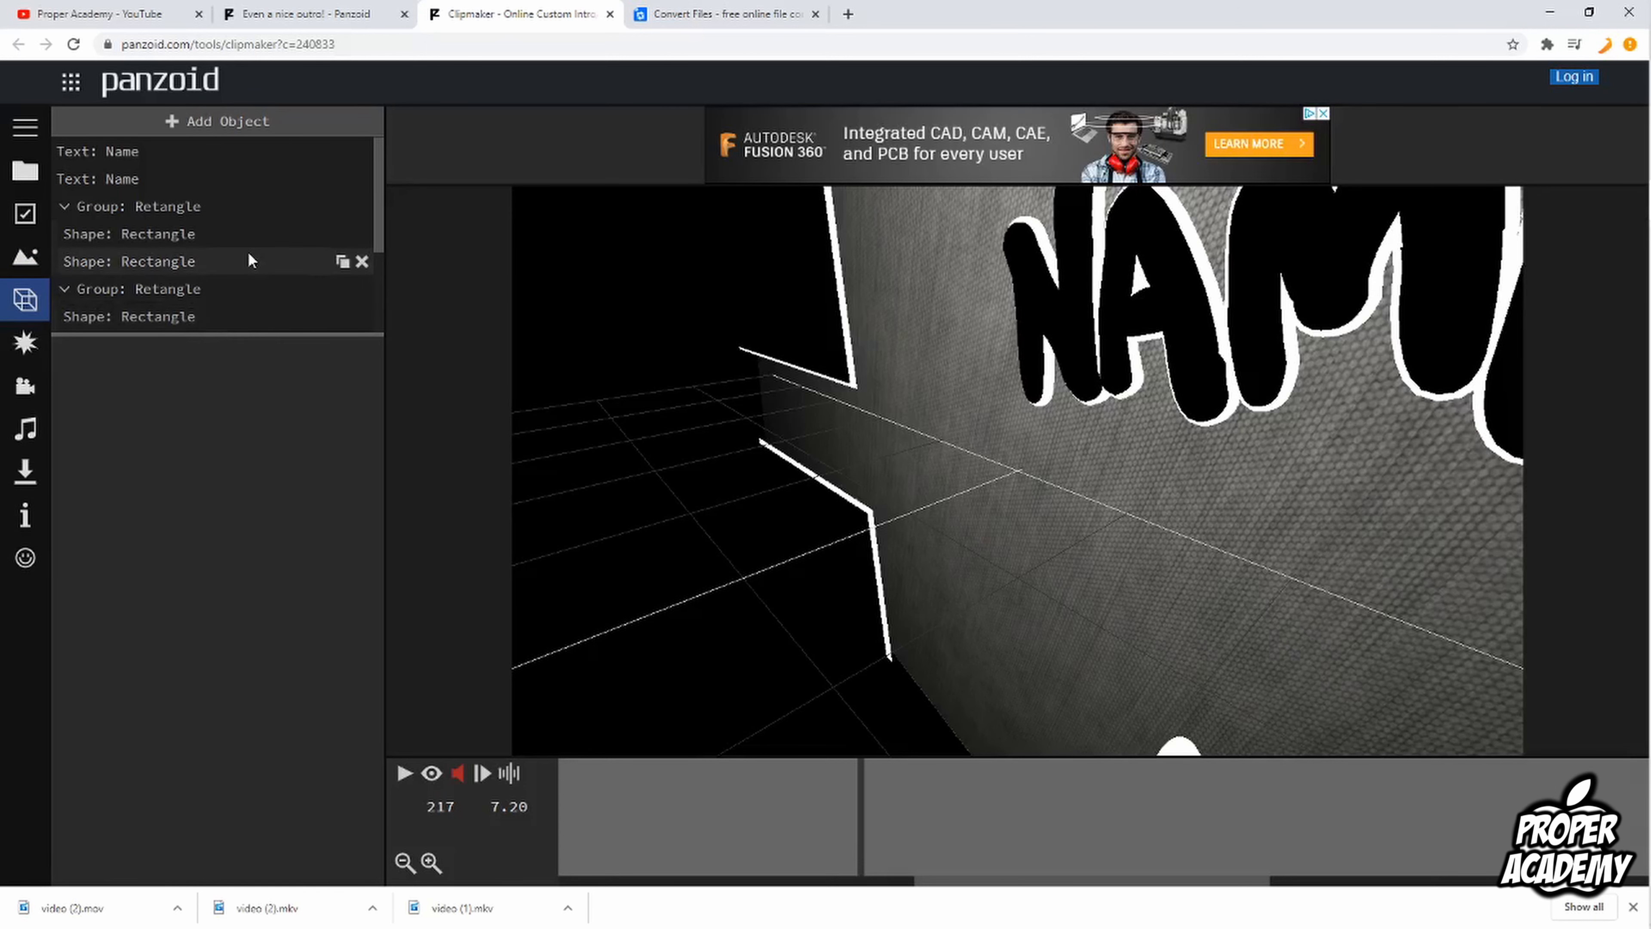
scroll(176, 181, "down", 2)
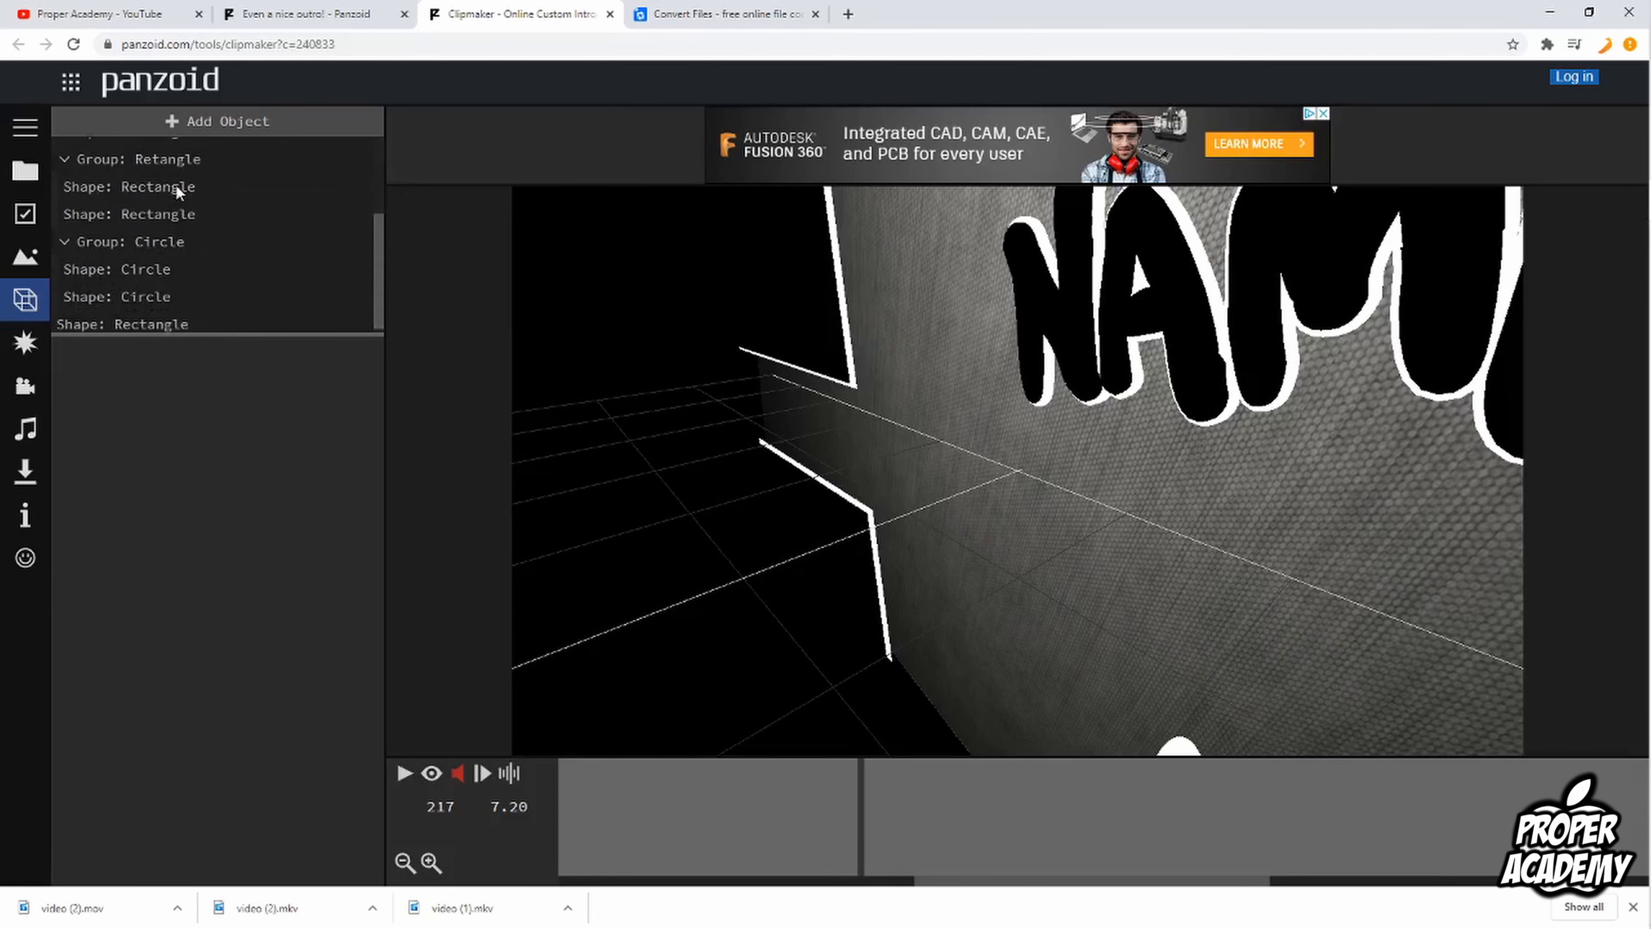
scroll(153, 327, "up", 1)
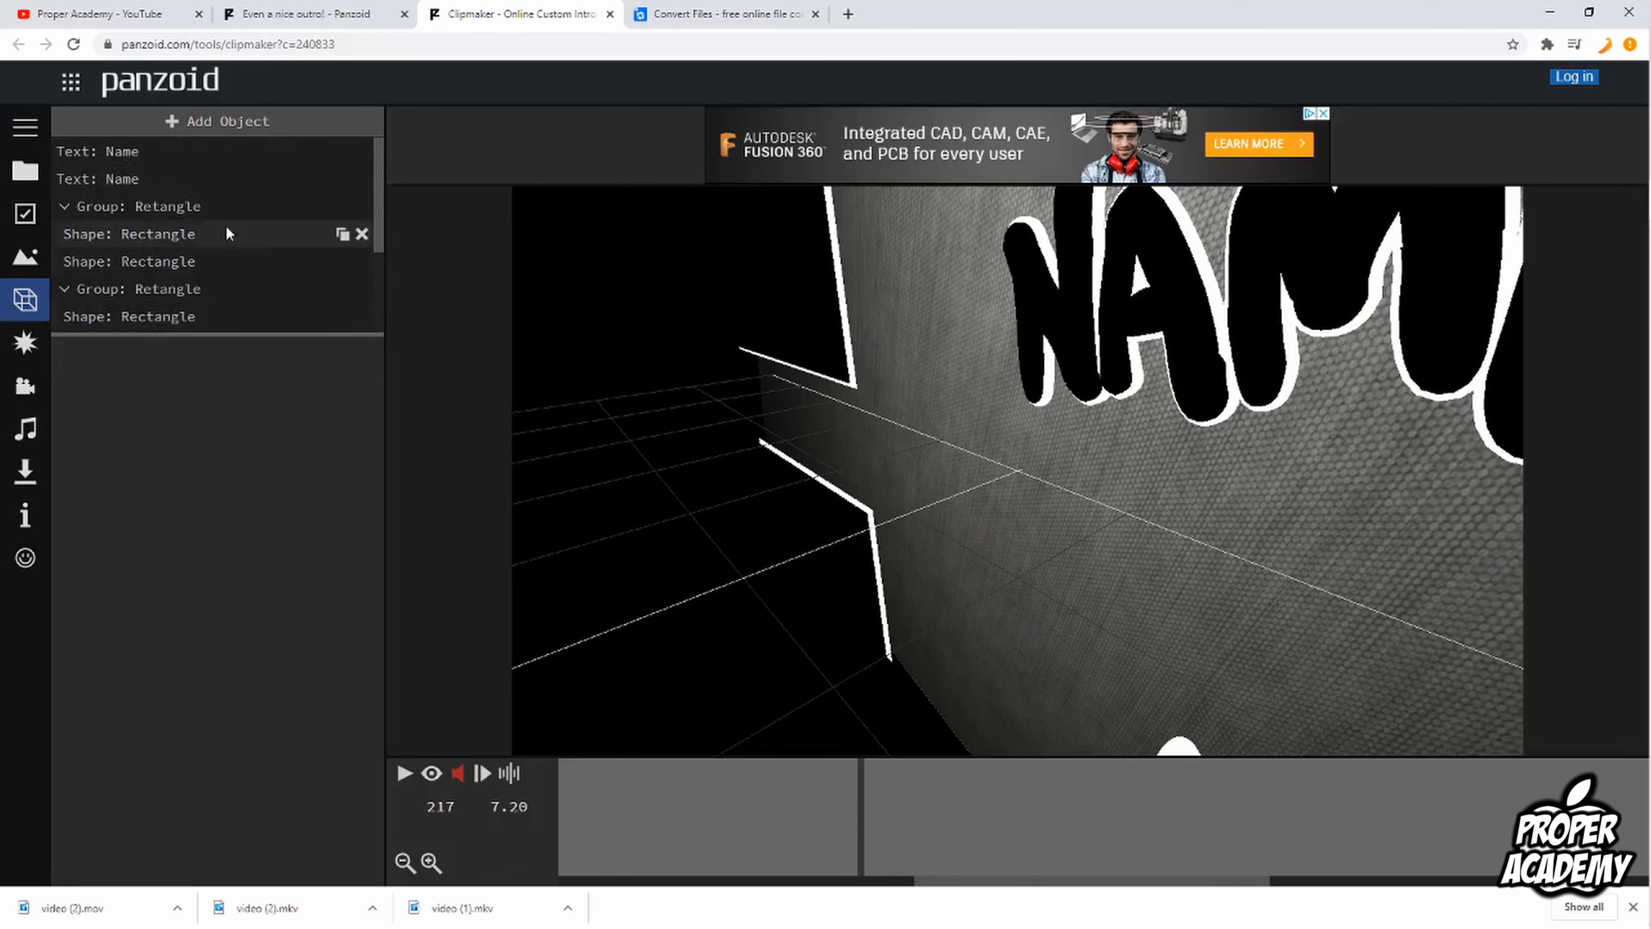
left_click(121, 156)
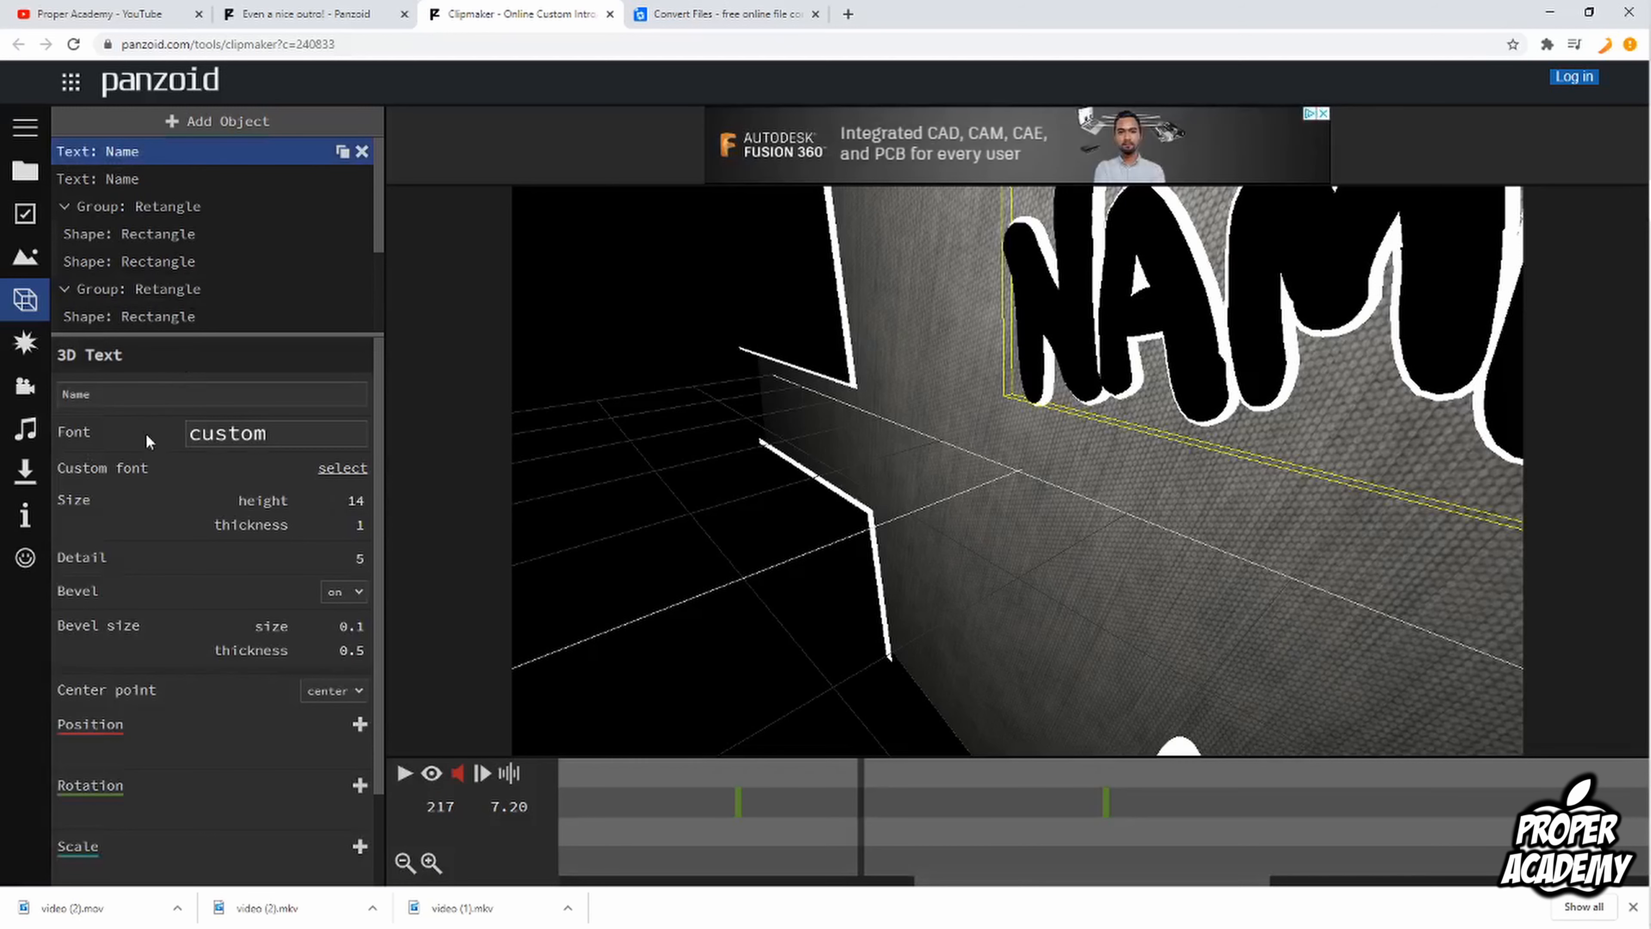
double_click(98, 393)
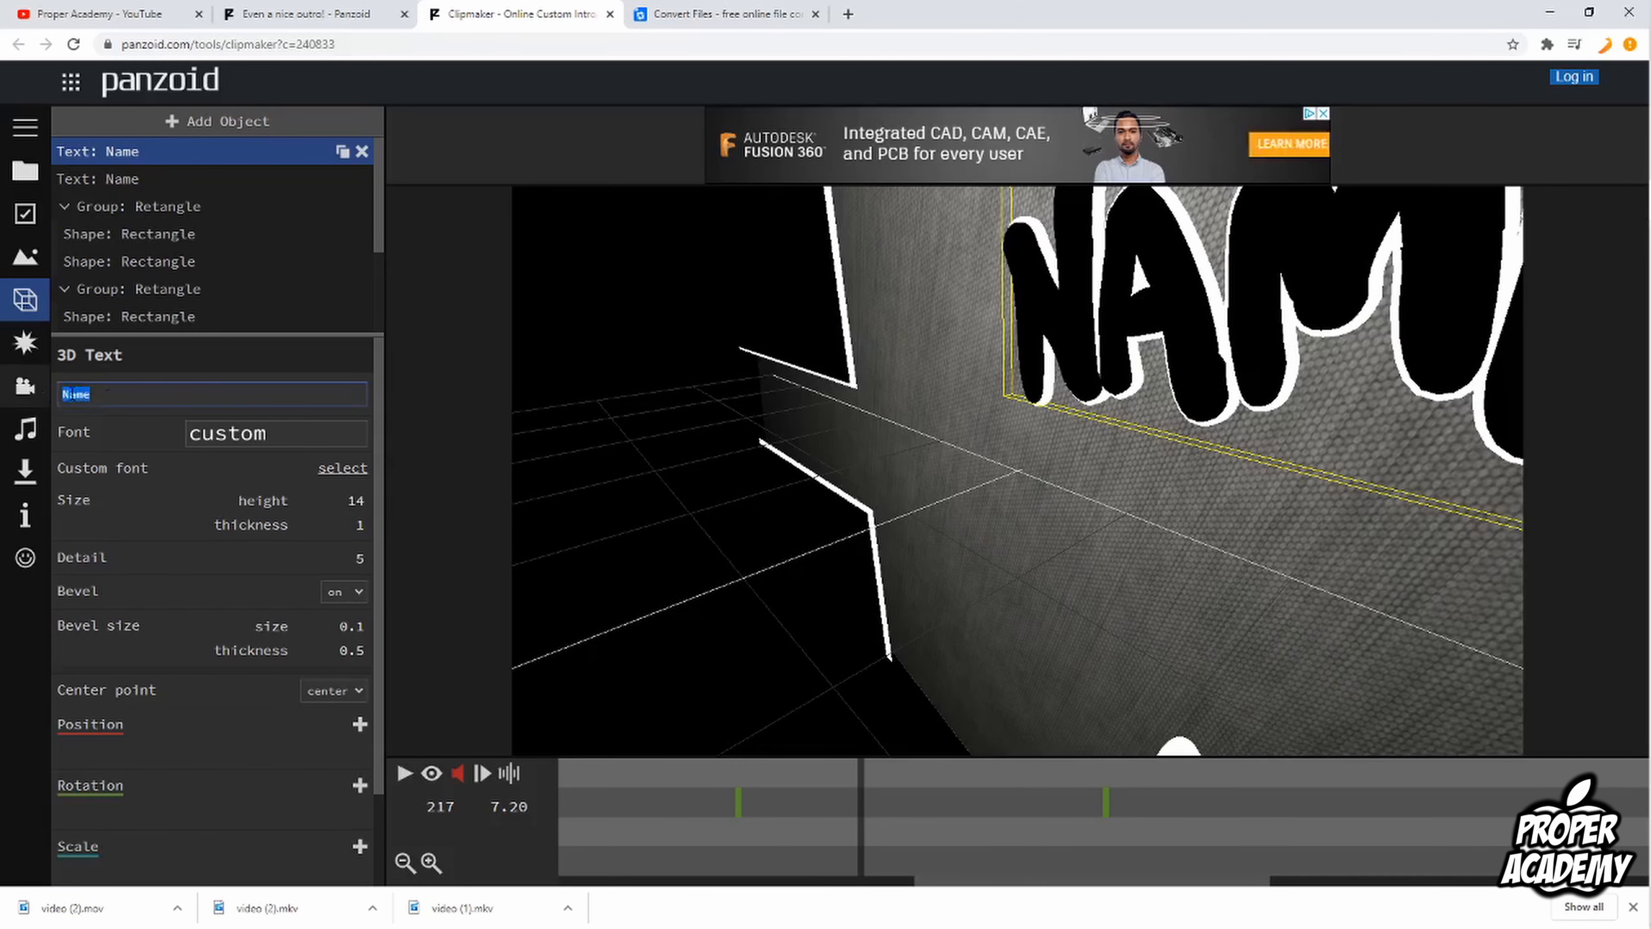
type("tut")
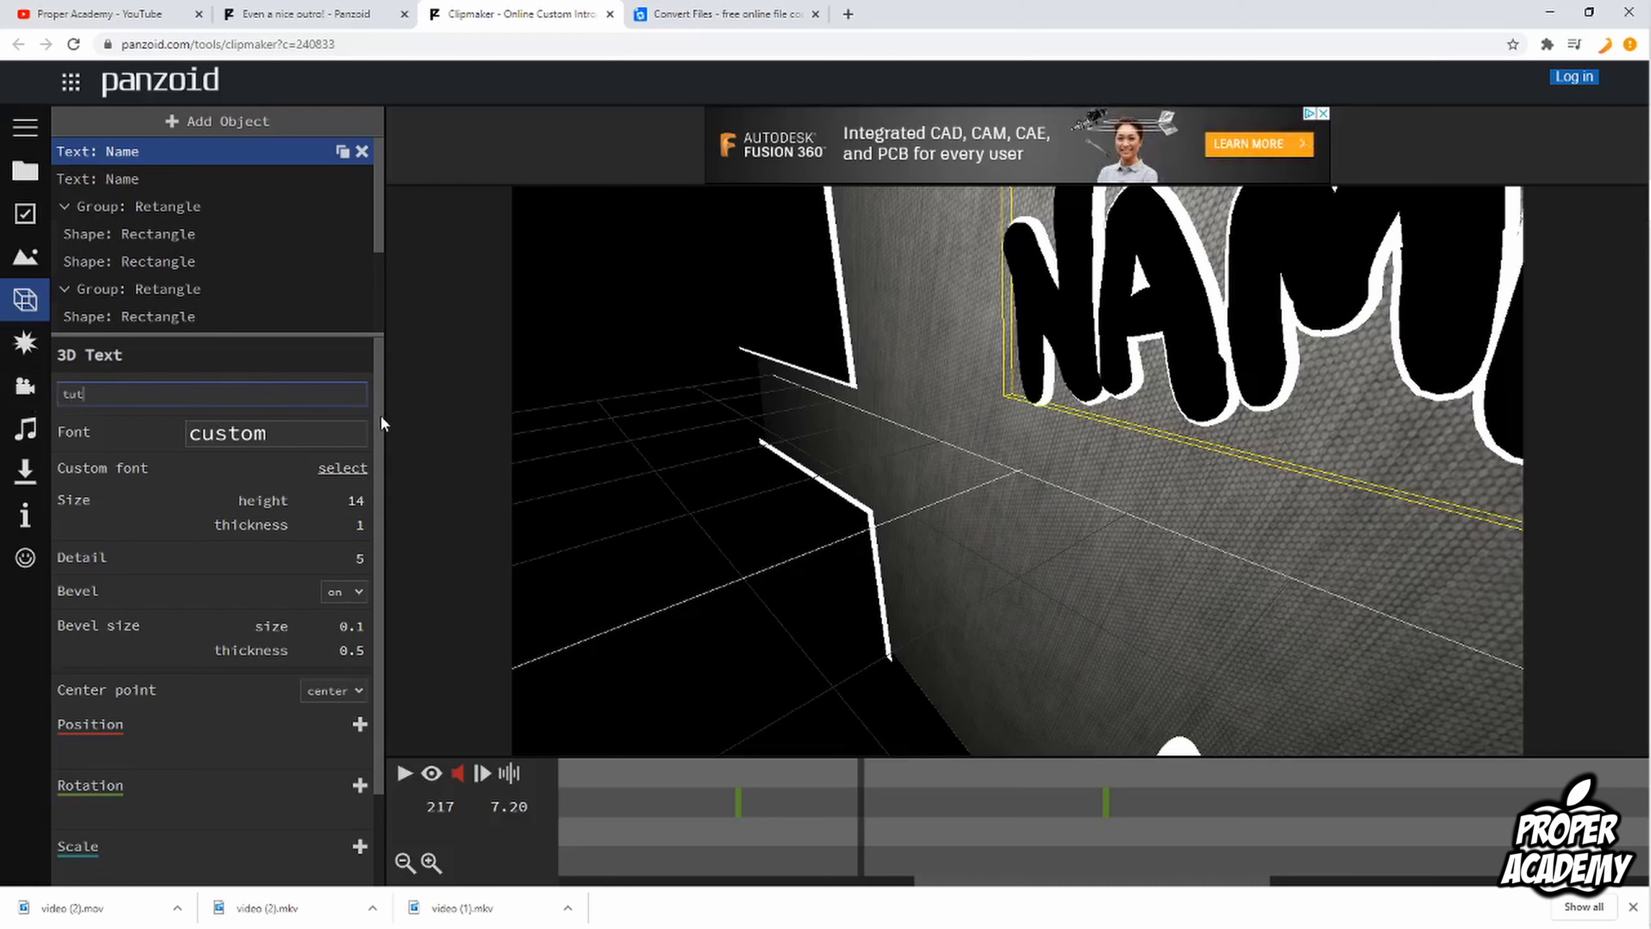
type("orial")
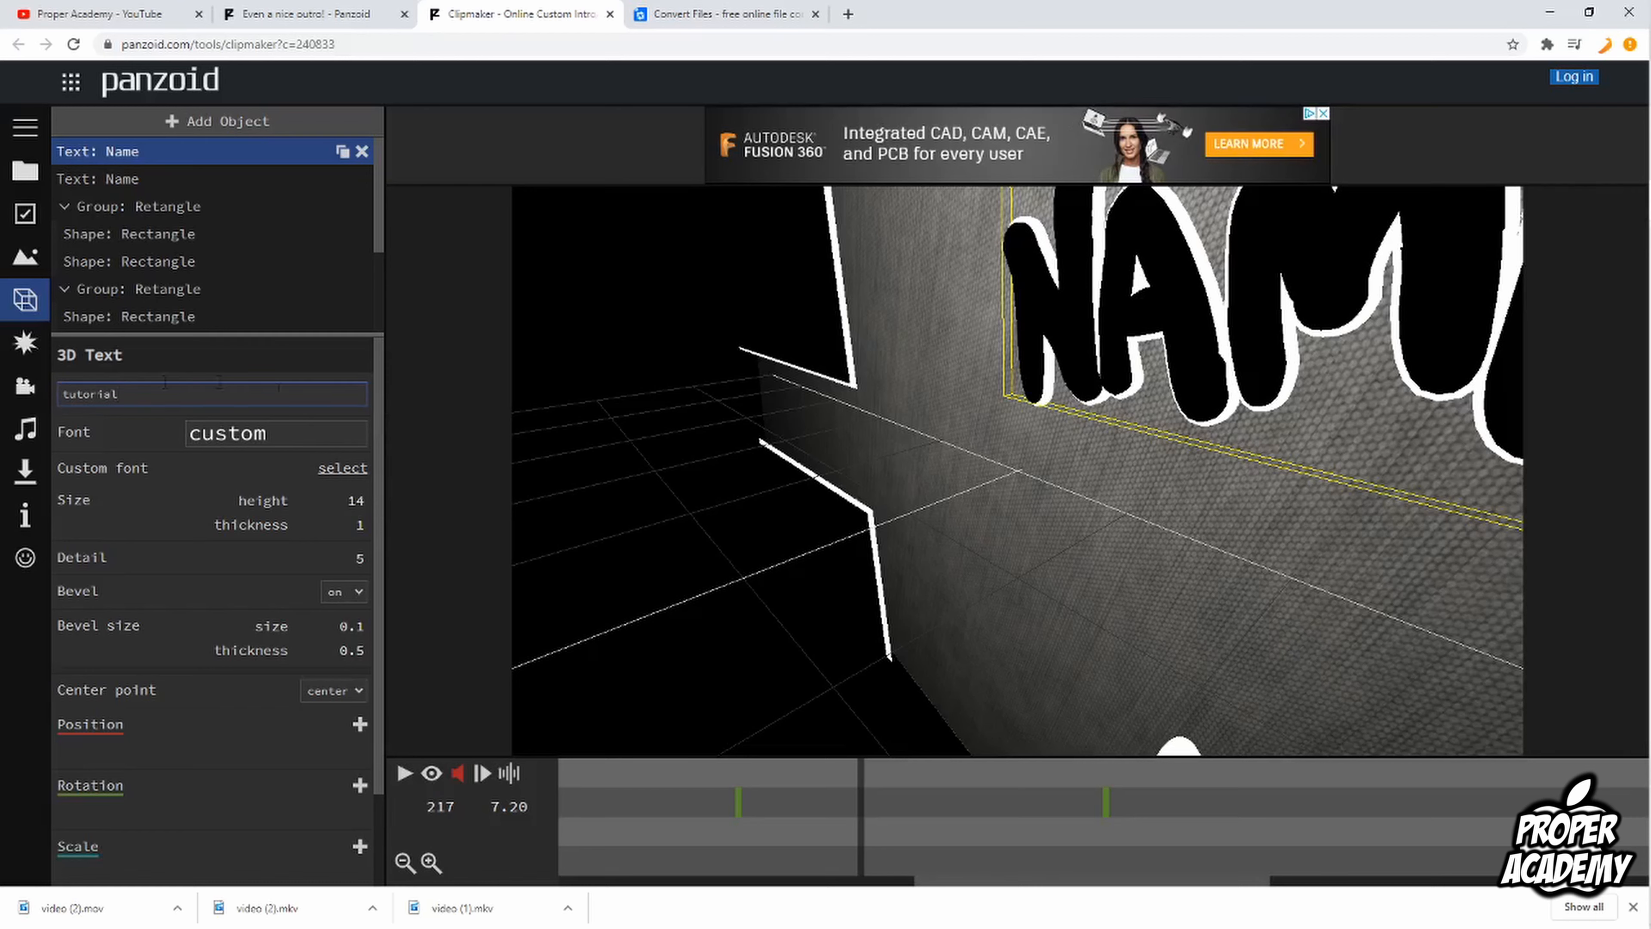
left_click(112, 435)
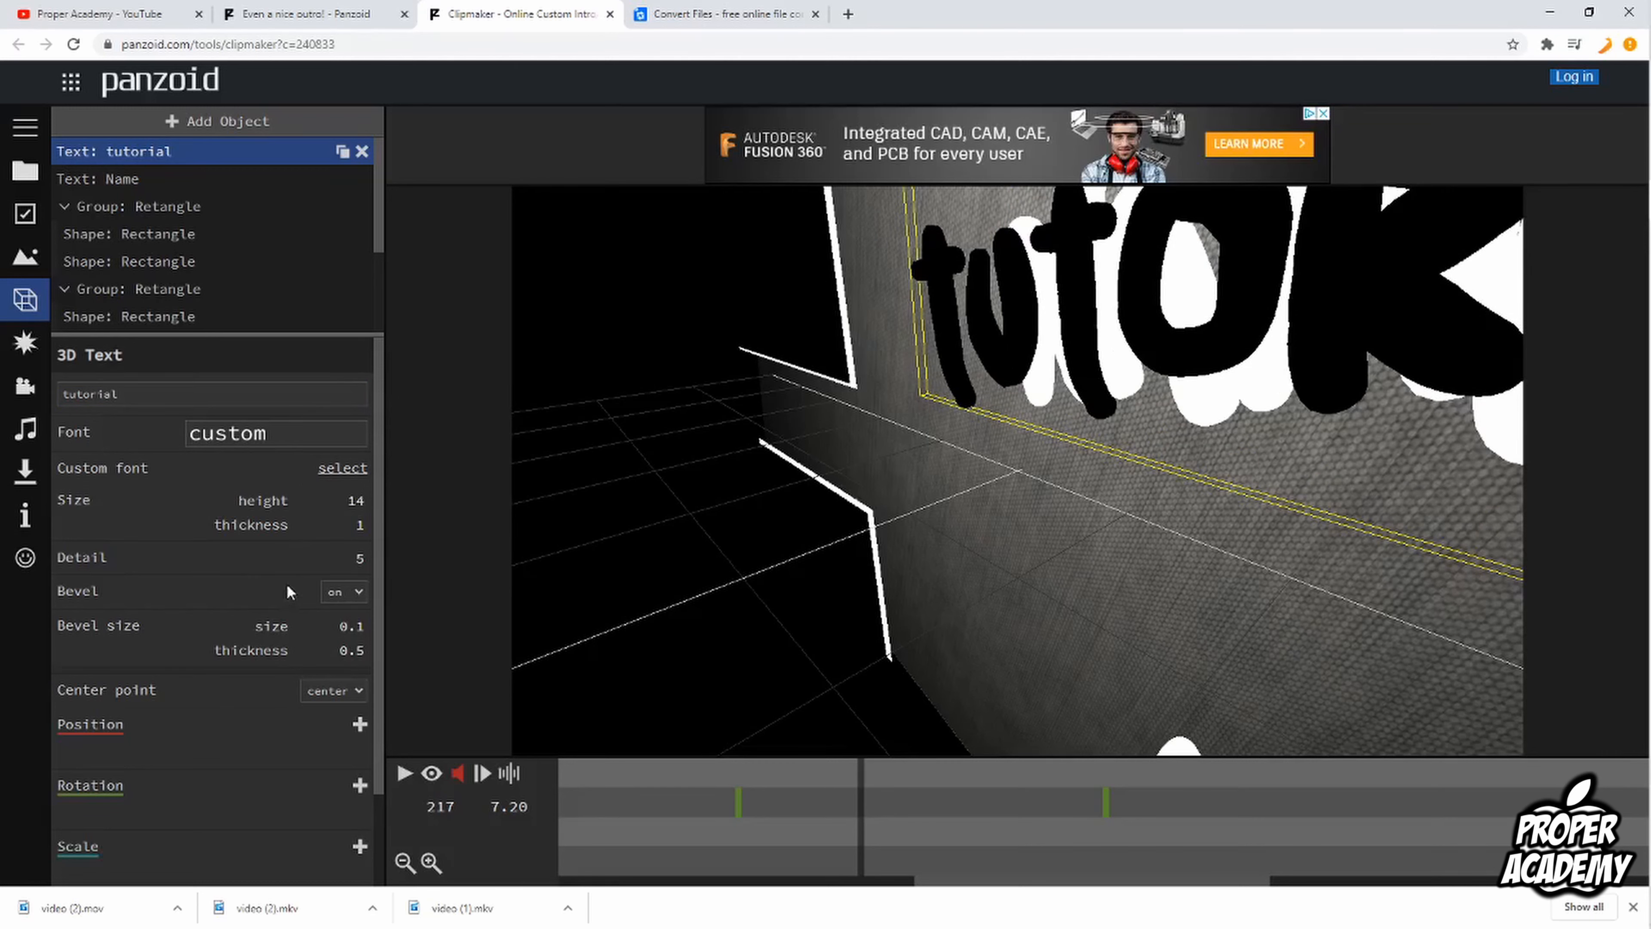
Step: Change the second, white "Name" 3D text object to read "tutorial" as well
scroll(267, 662, "down", 2)
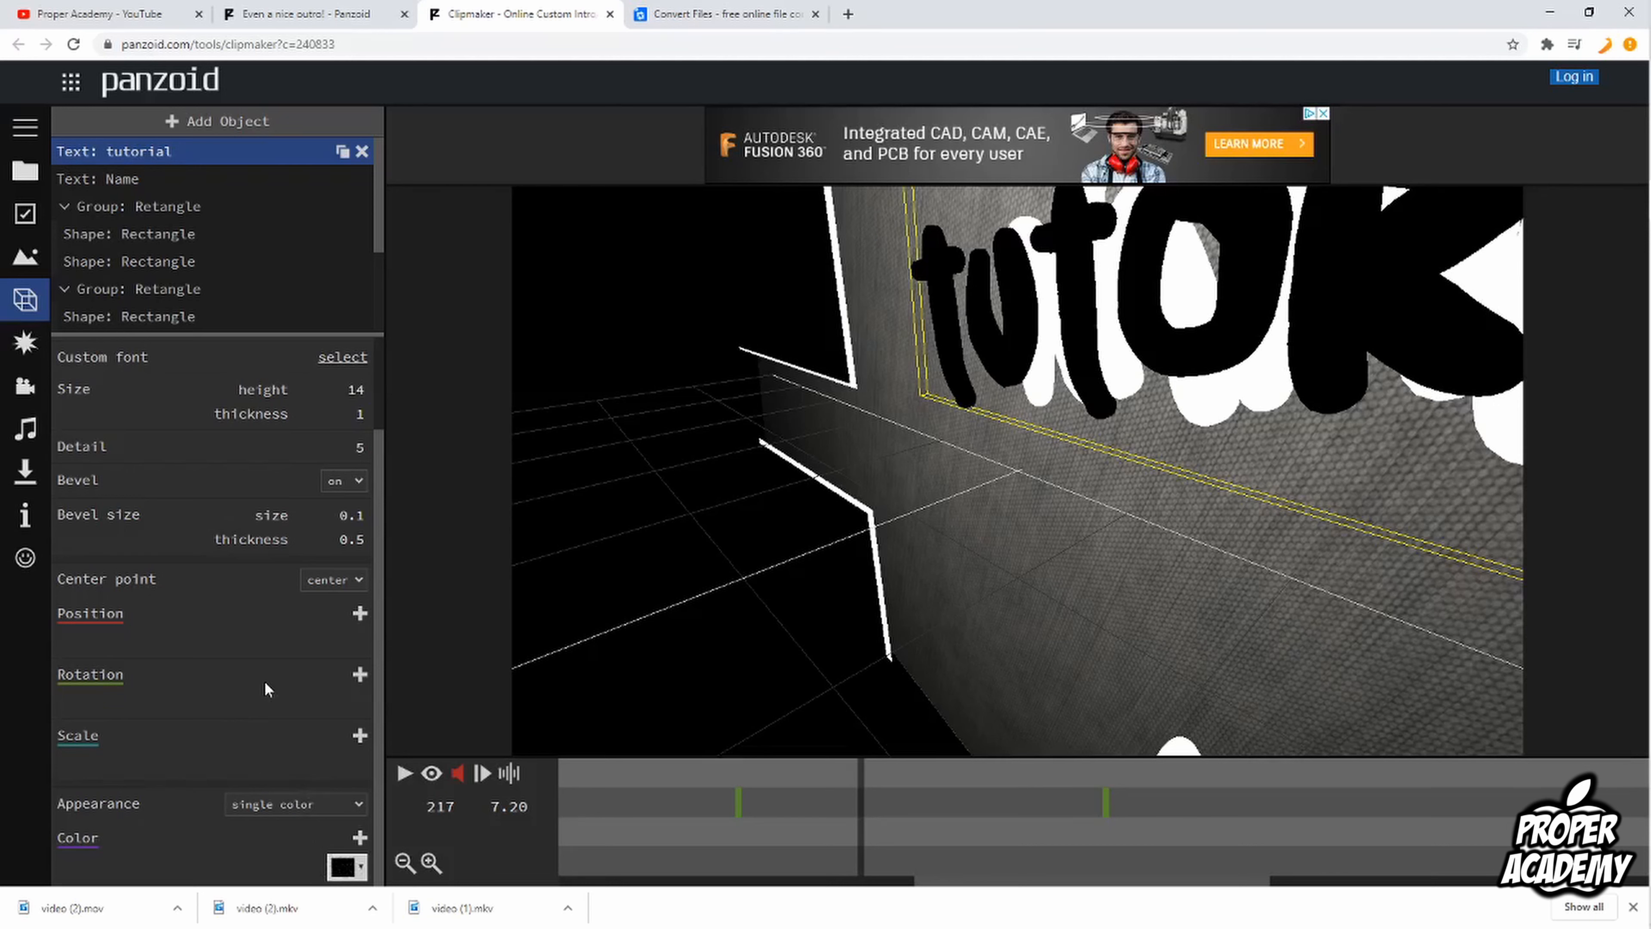
scroll(267, 689, "up", 2)
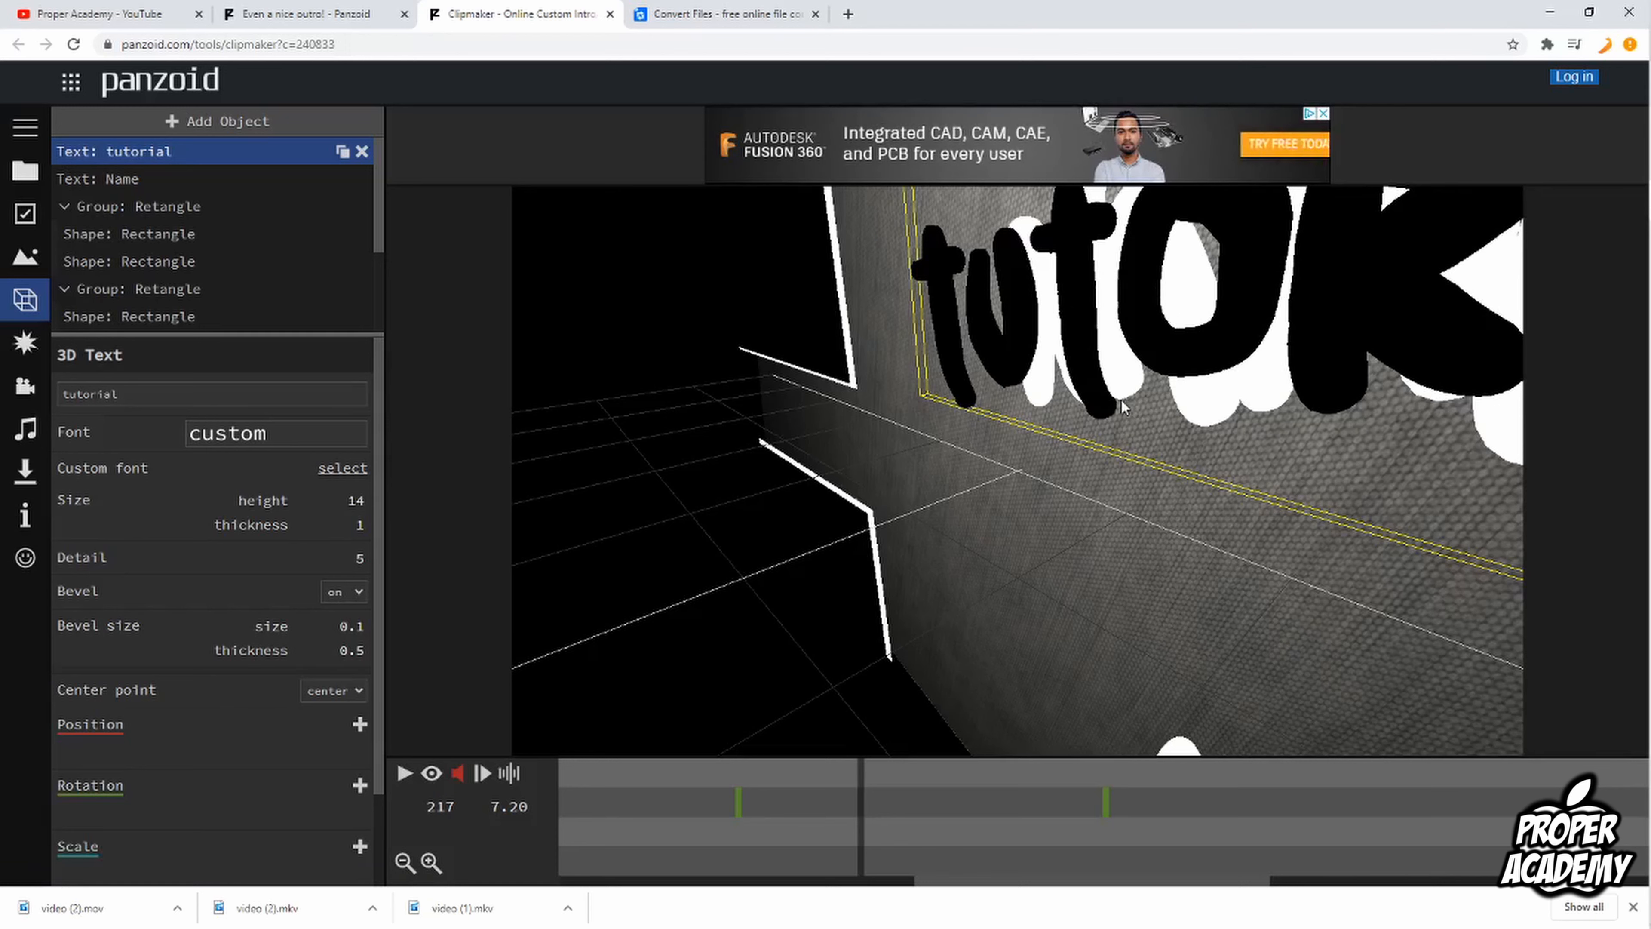
left_click(153, 187)
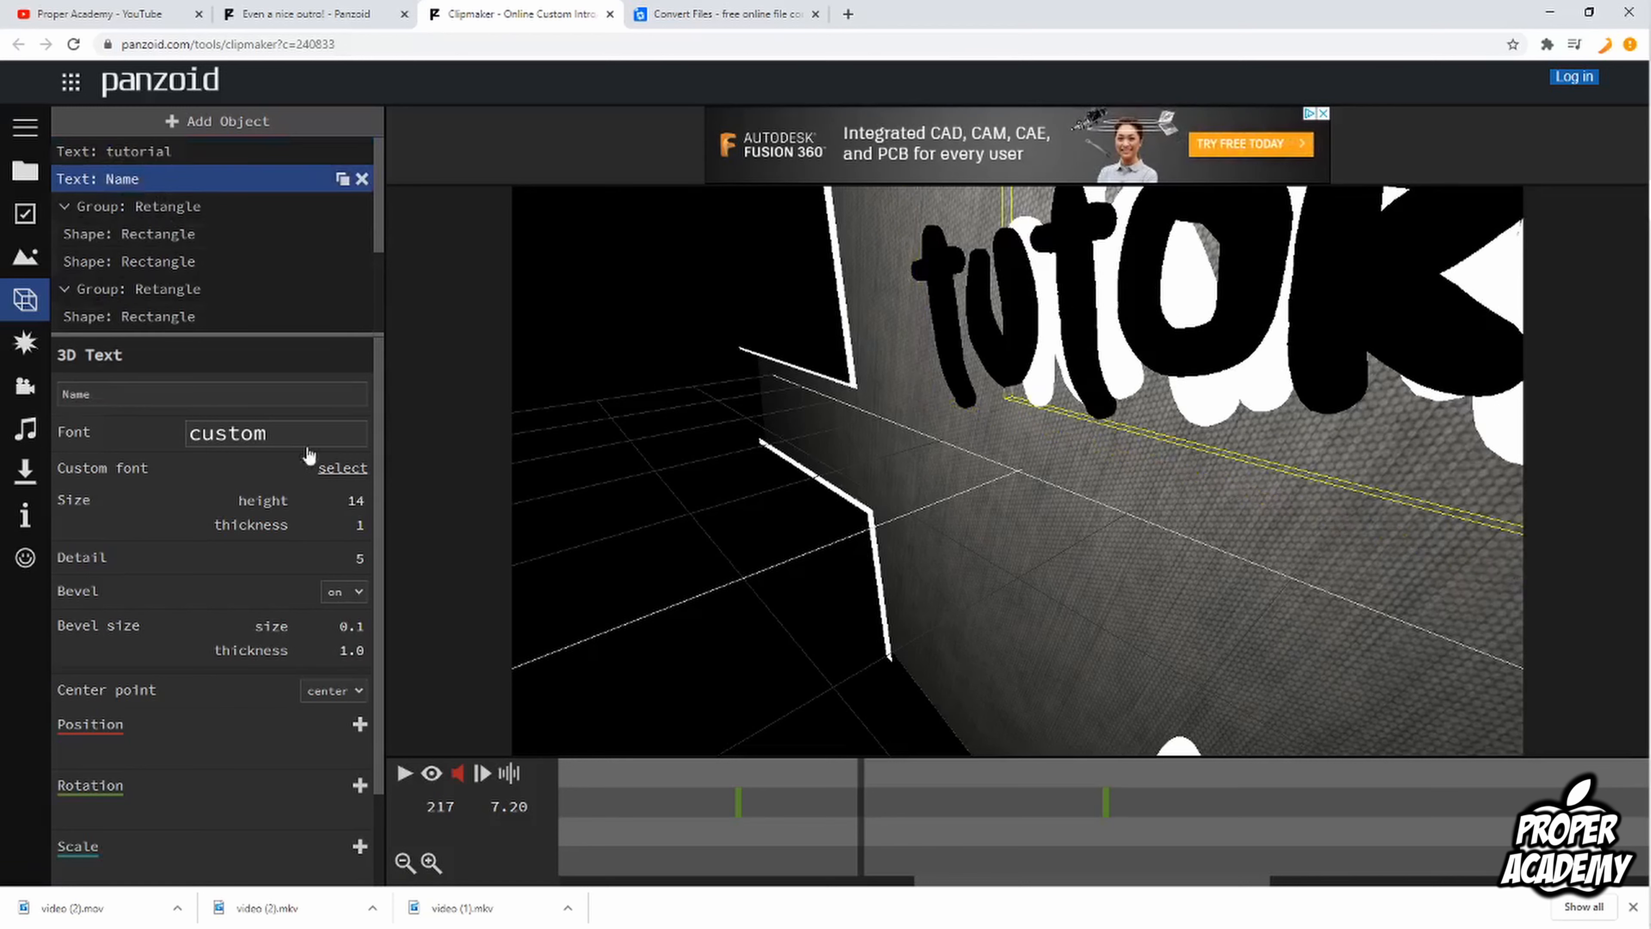
double_click(176, 396)
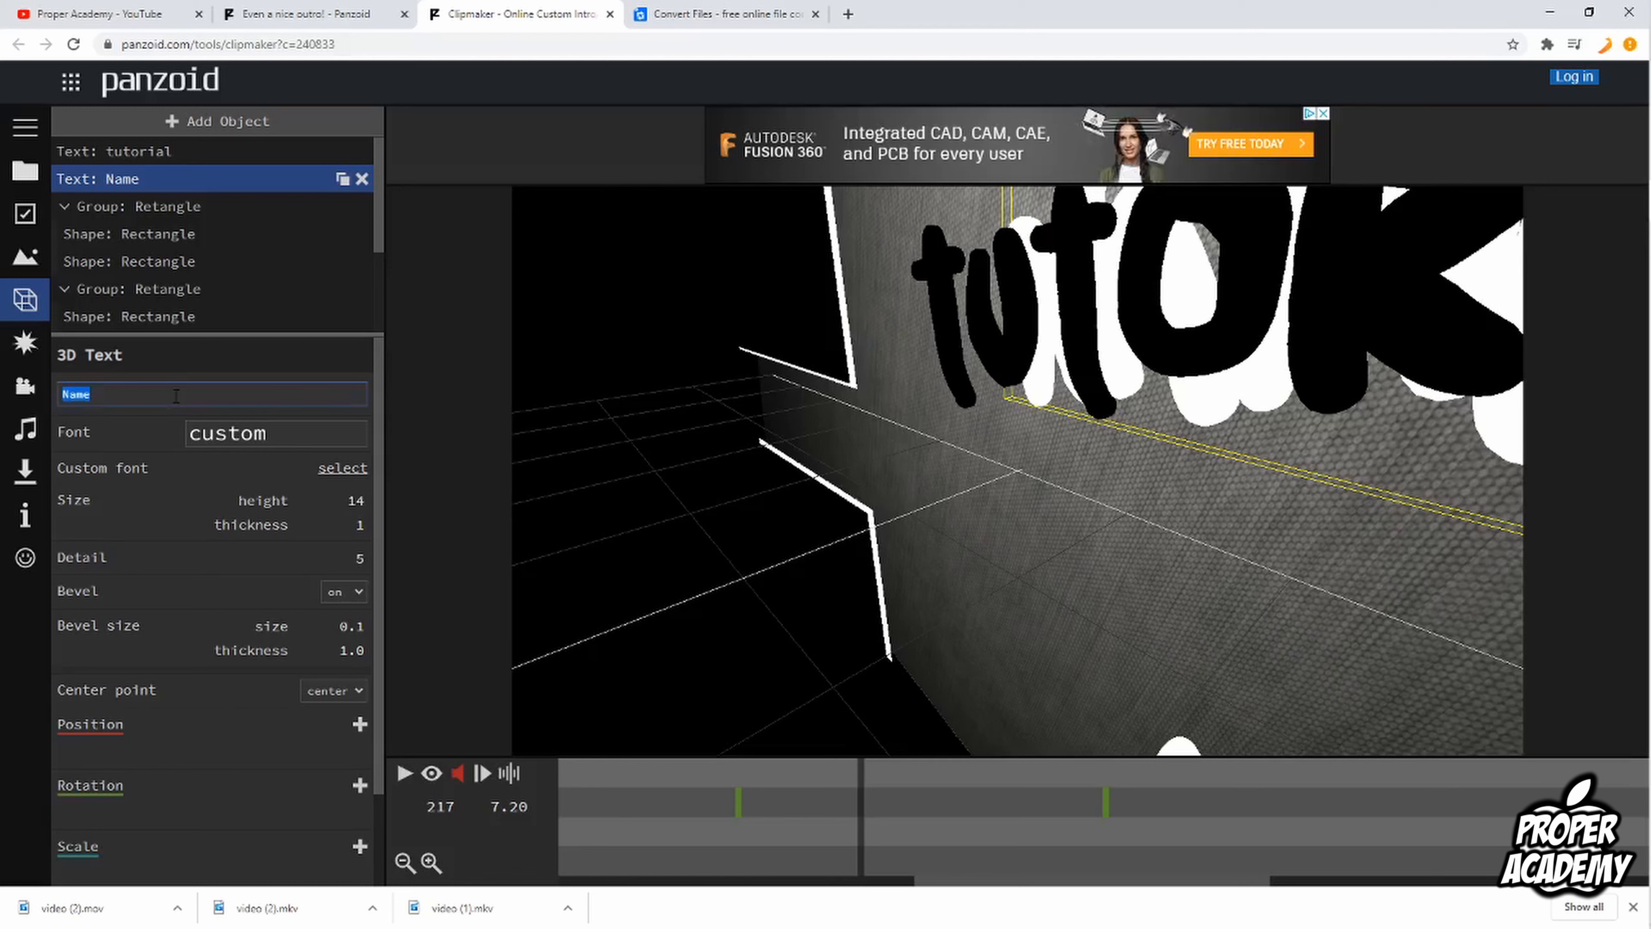
type("tutorial")
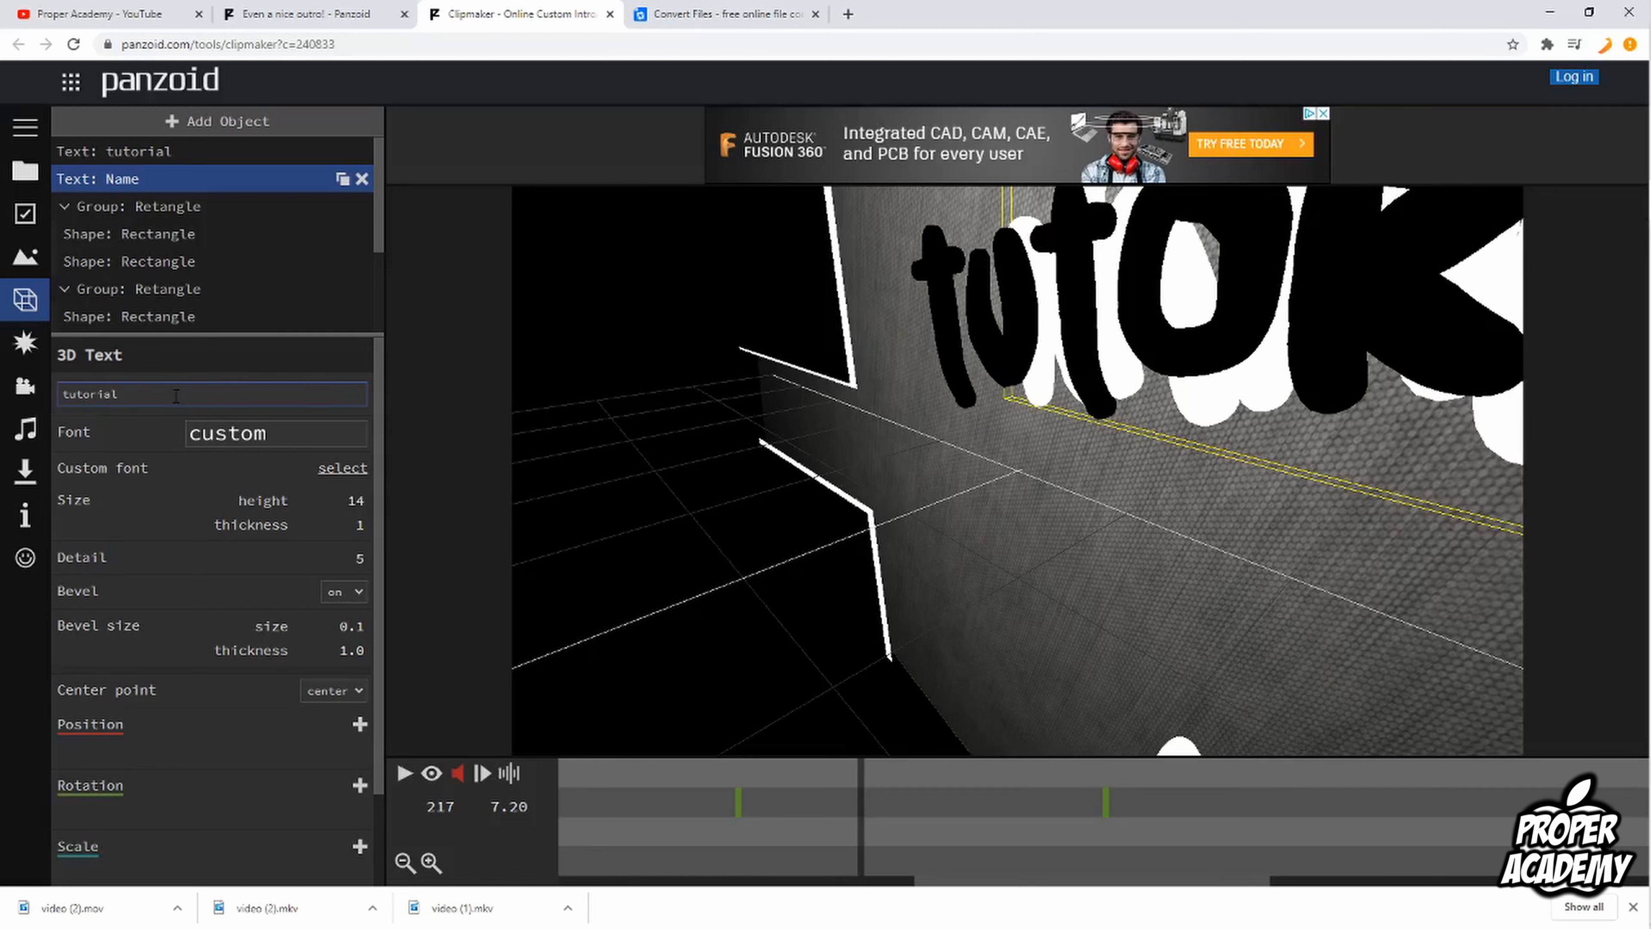
key("Return")
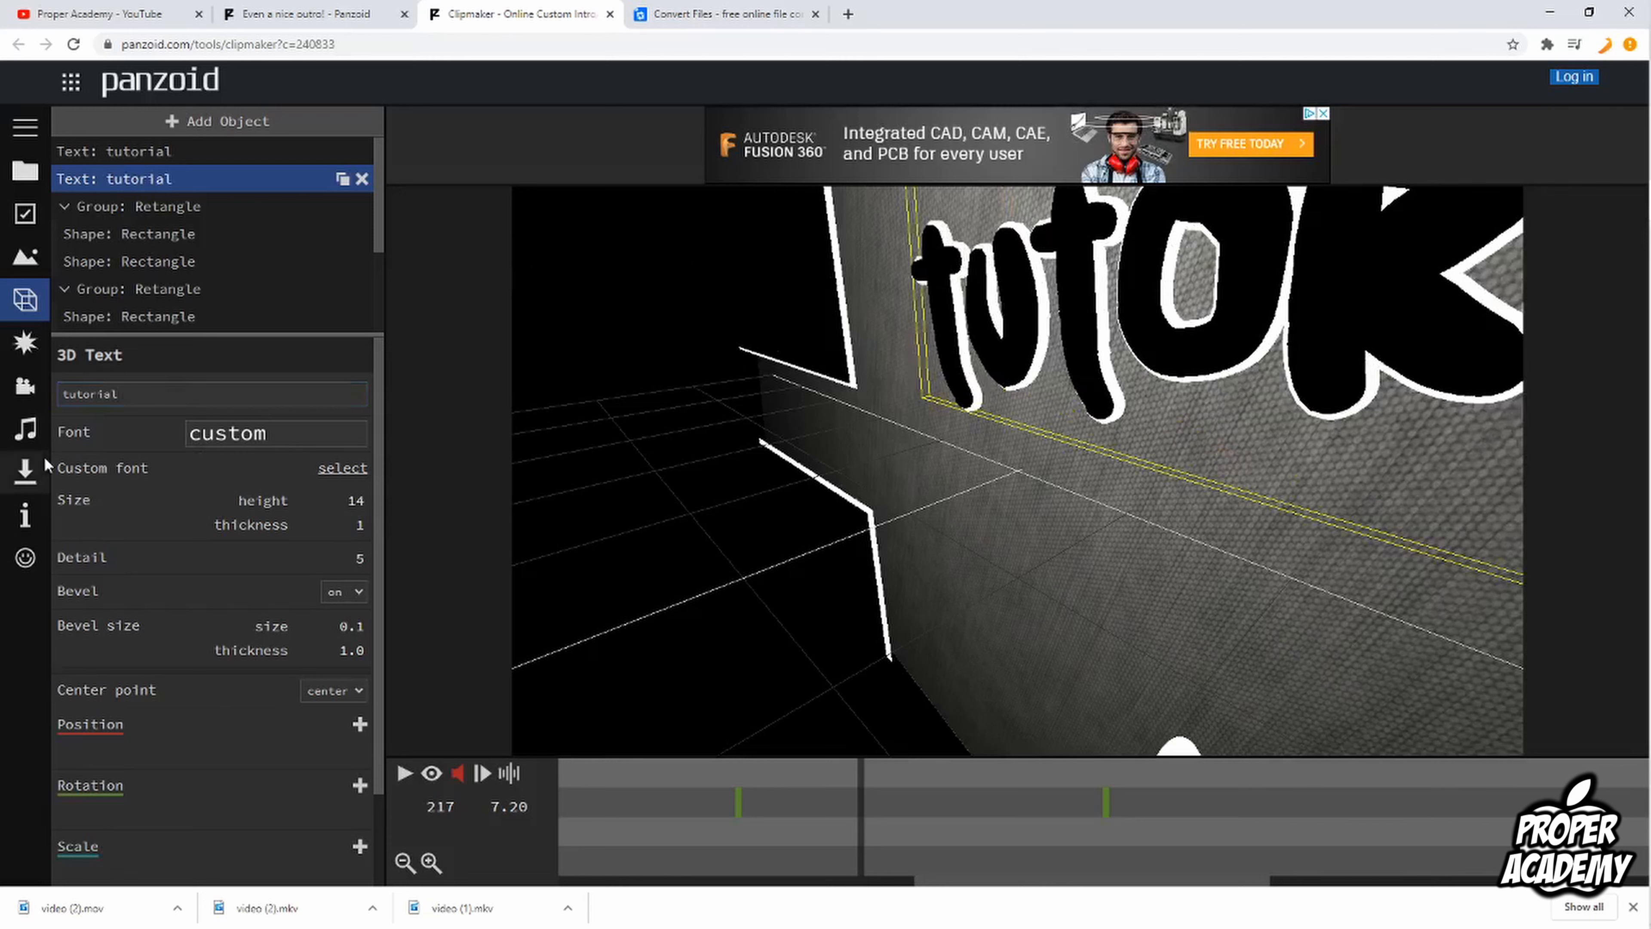
Step: Look over the white text's remaining properties and turn on the render preview of the outro
scroll(228, 498, "down", 1)
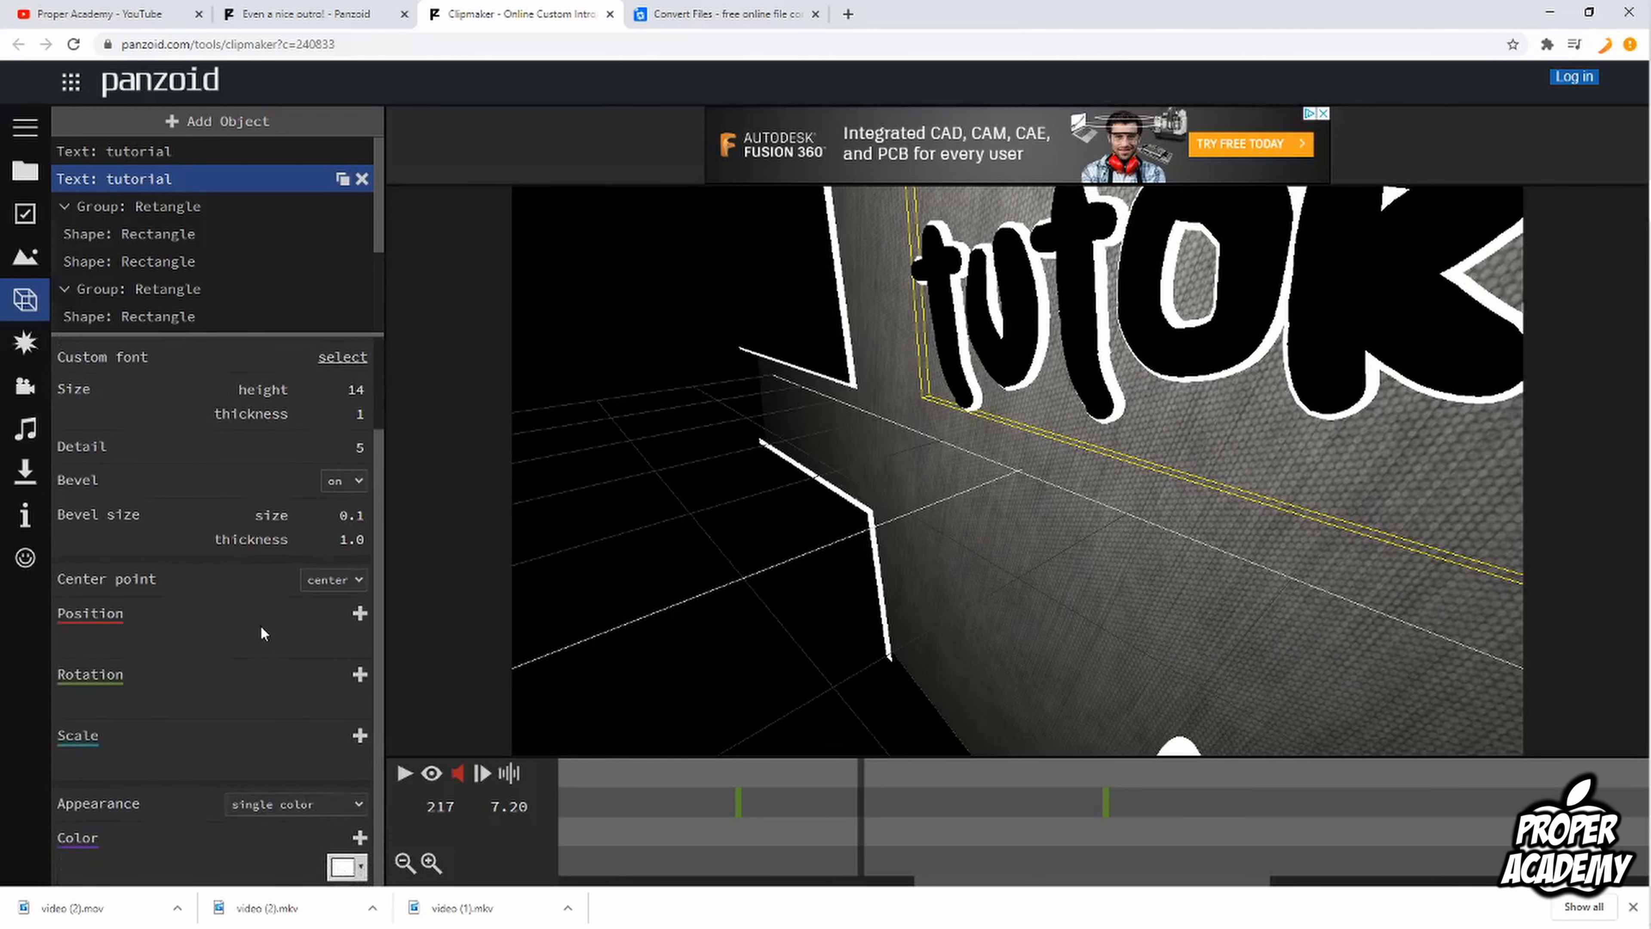
scroll(261, 625, "up", 3)
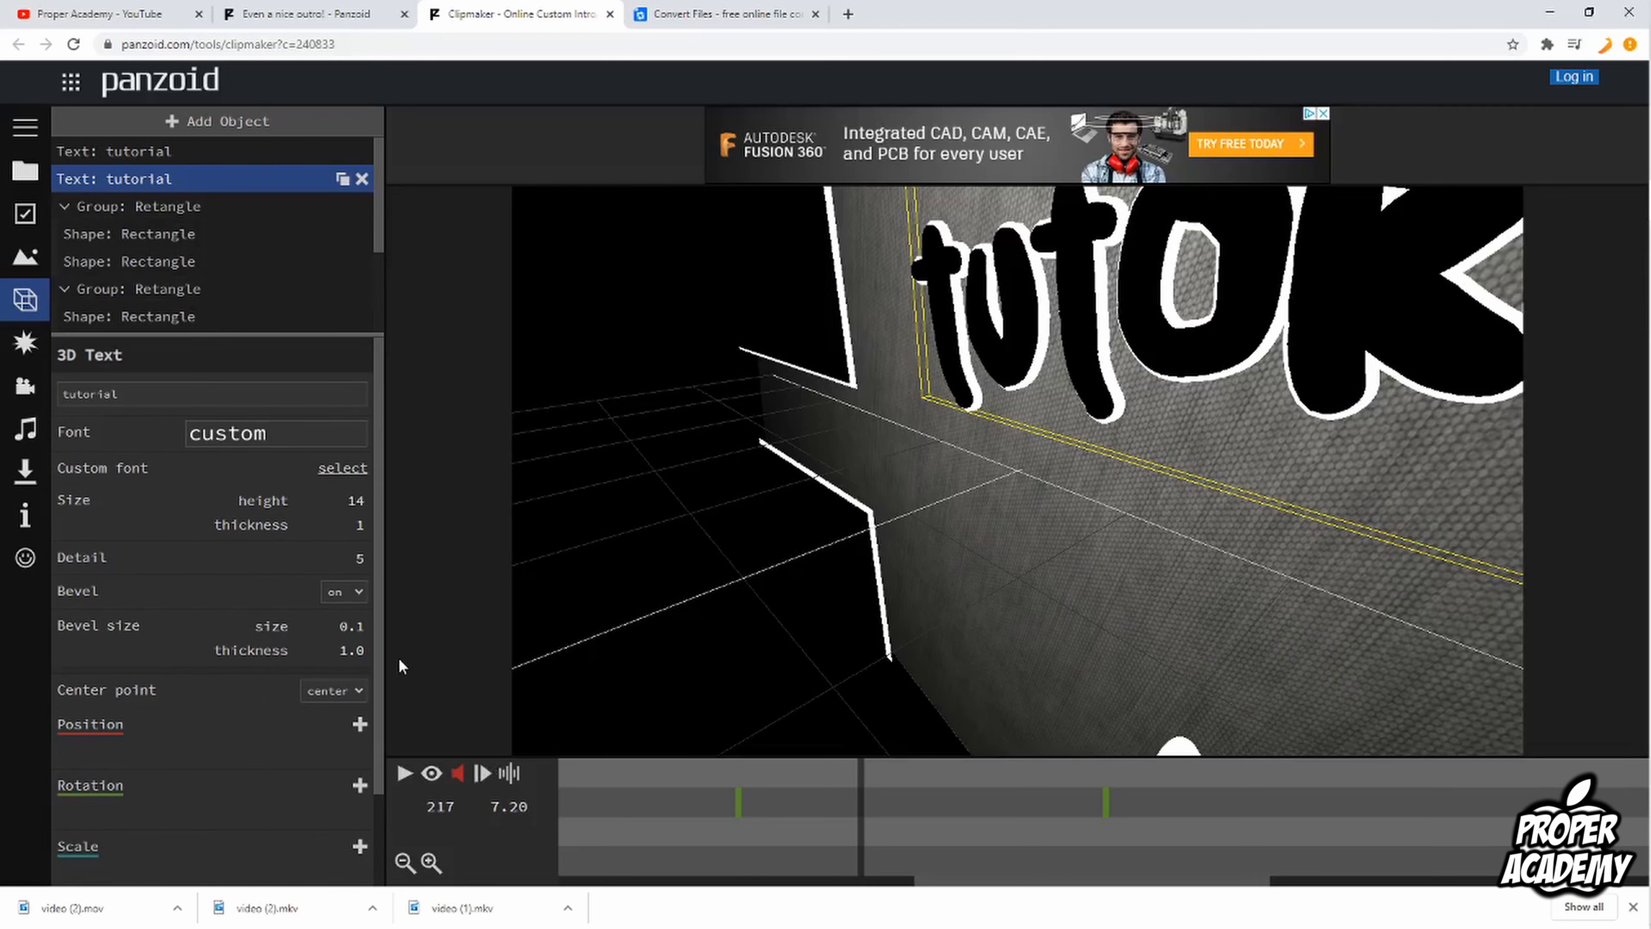
left_click(431, 774)
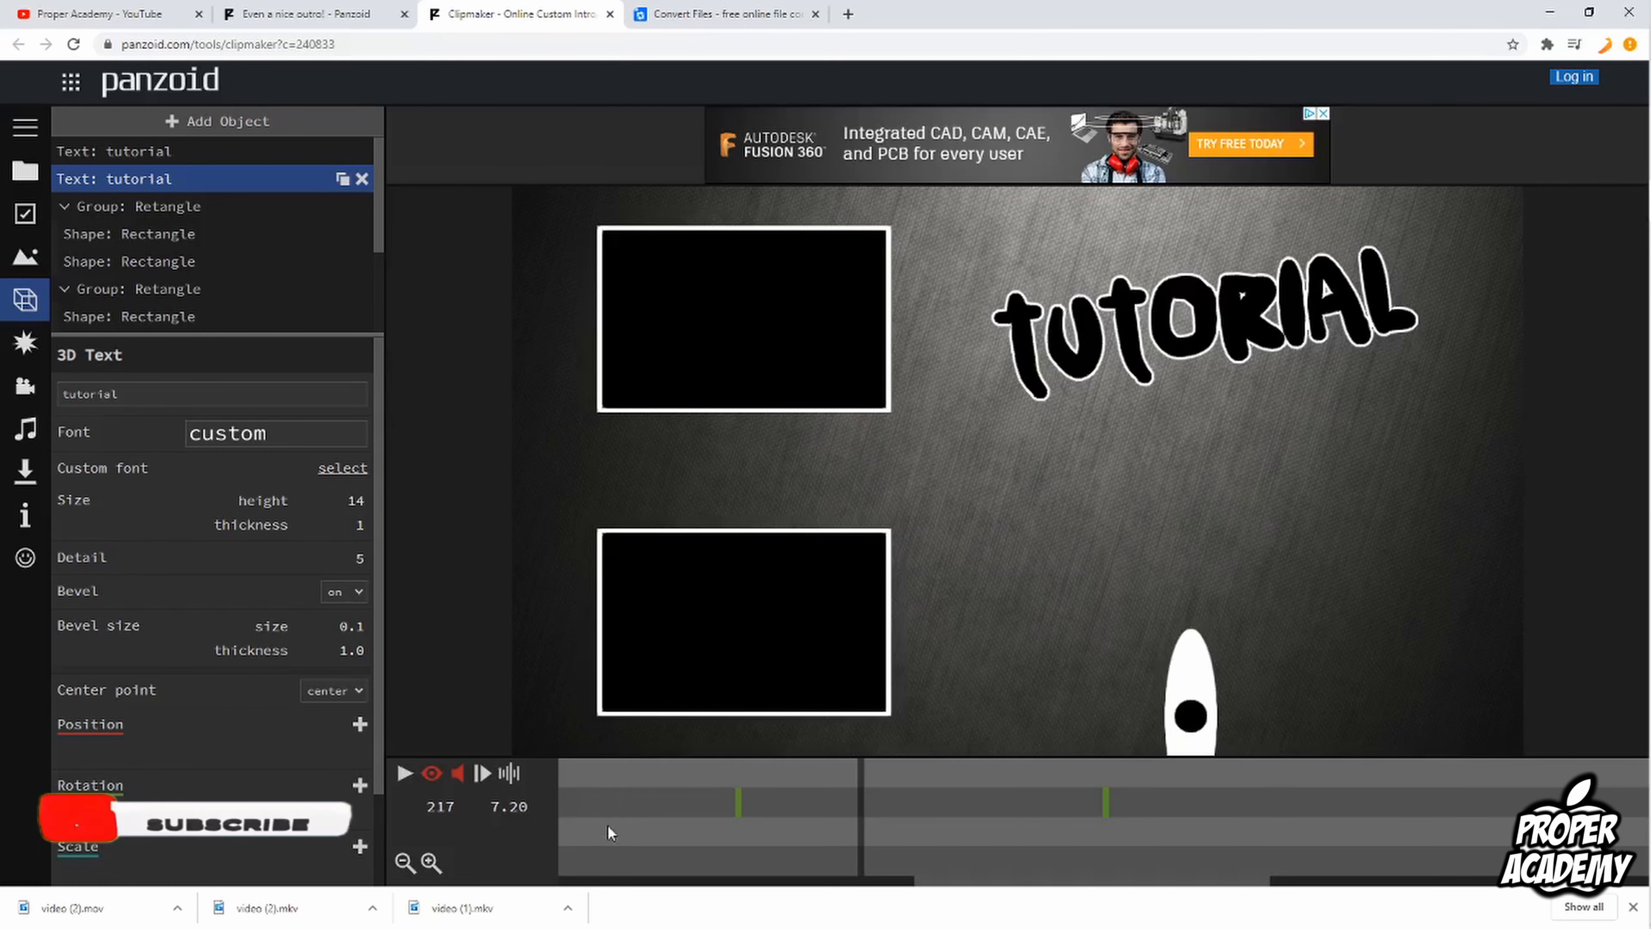
Step: Play the outro to check the edited text, switch off the render preview and pause playback
left_click(405, 776)
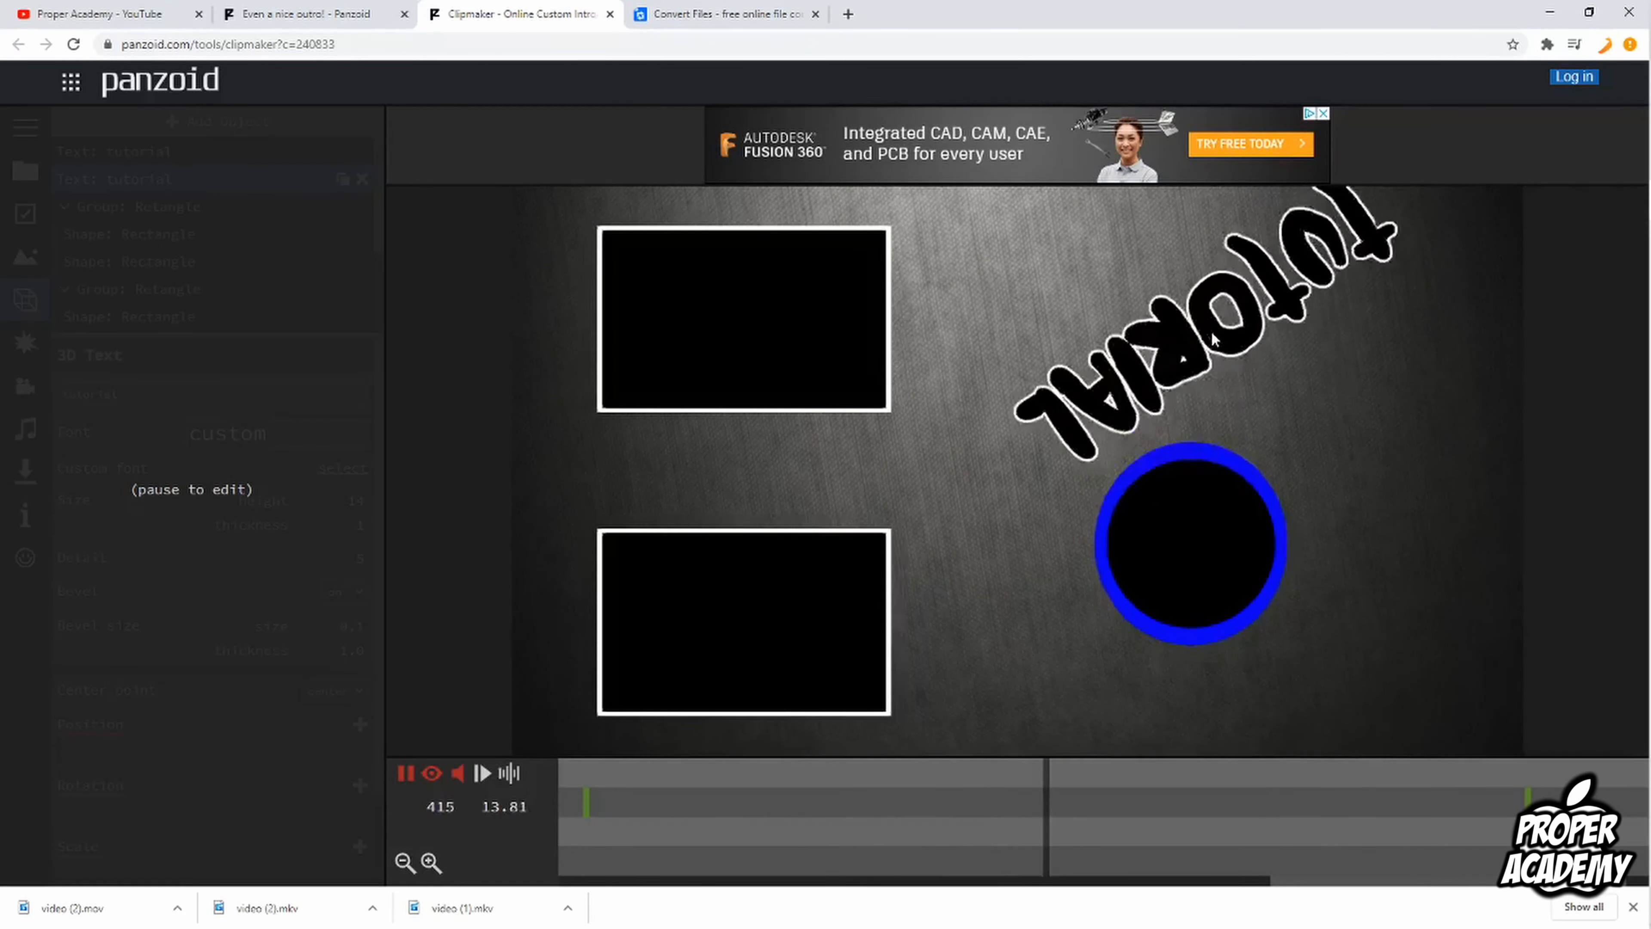
left_click(433, 781)
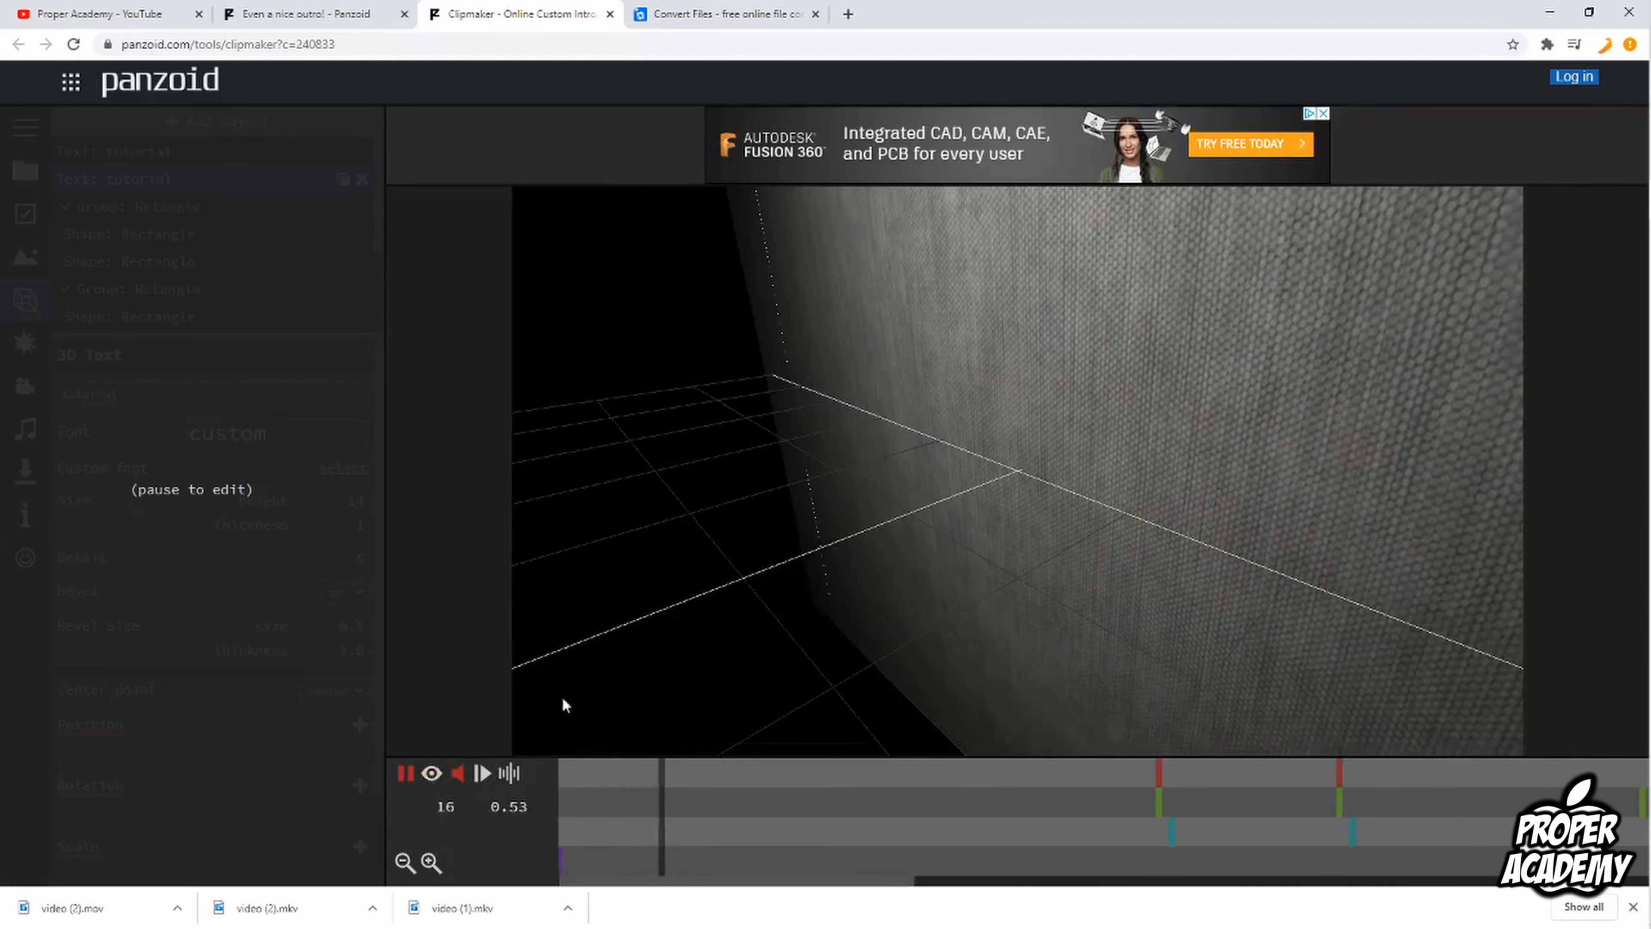
left_click(405, 772)
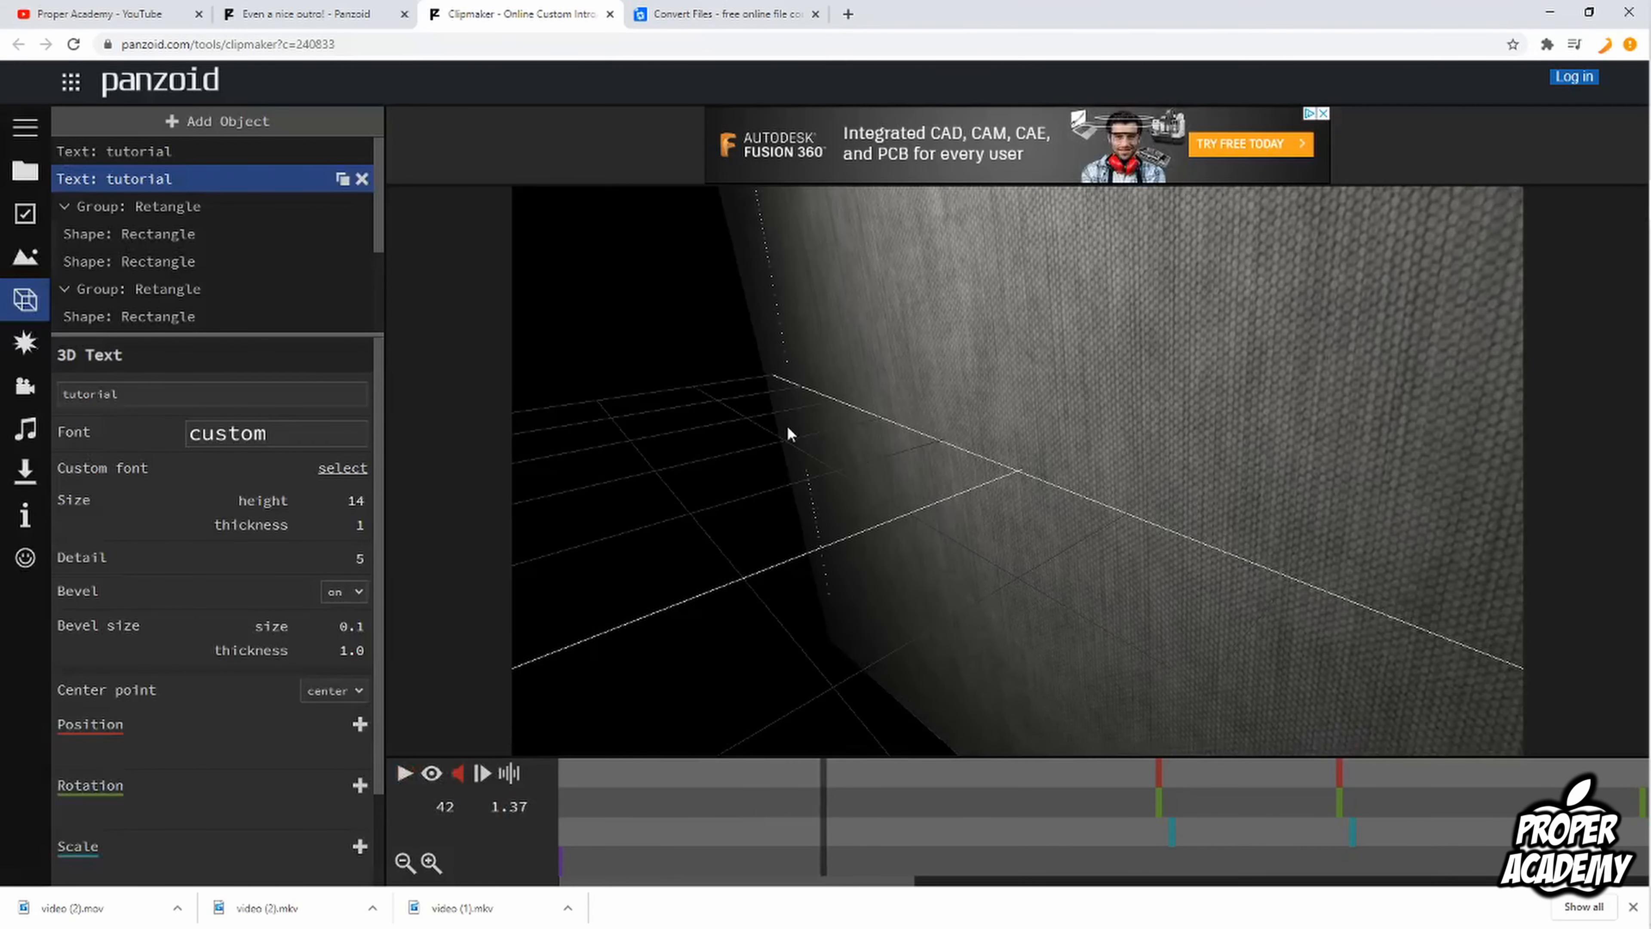
Step: Review the effects, camera animation and audio track settings, looking into the audio file chooser without picking a file
left_click(34, 347)
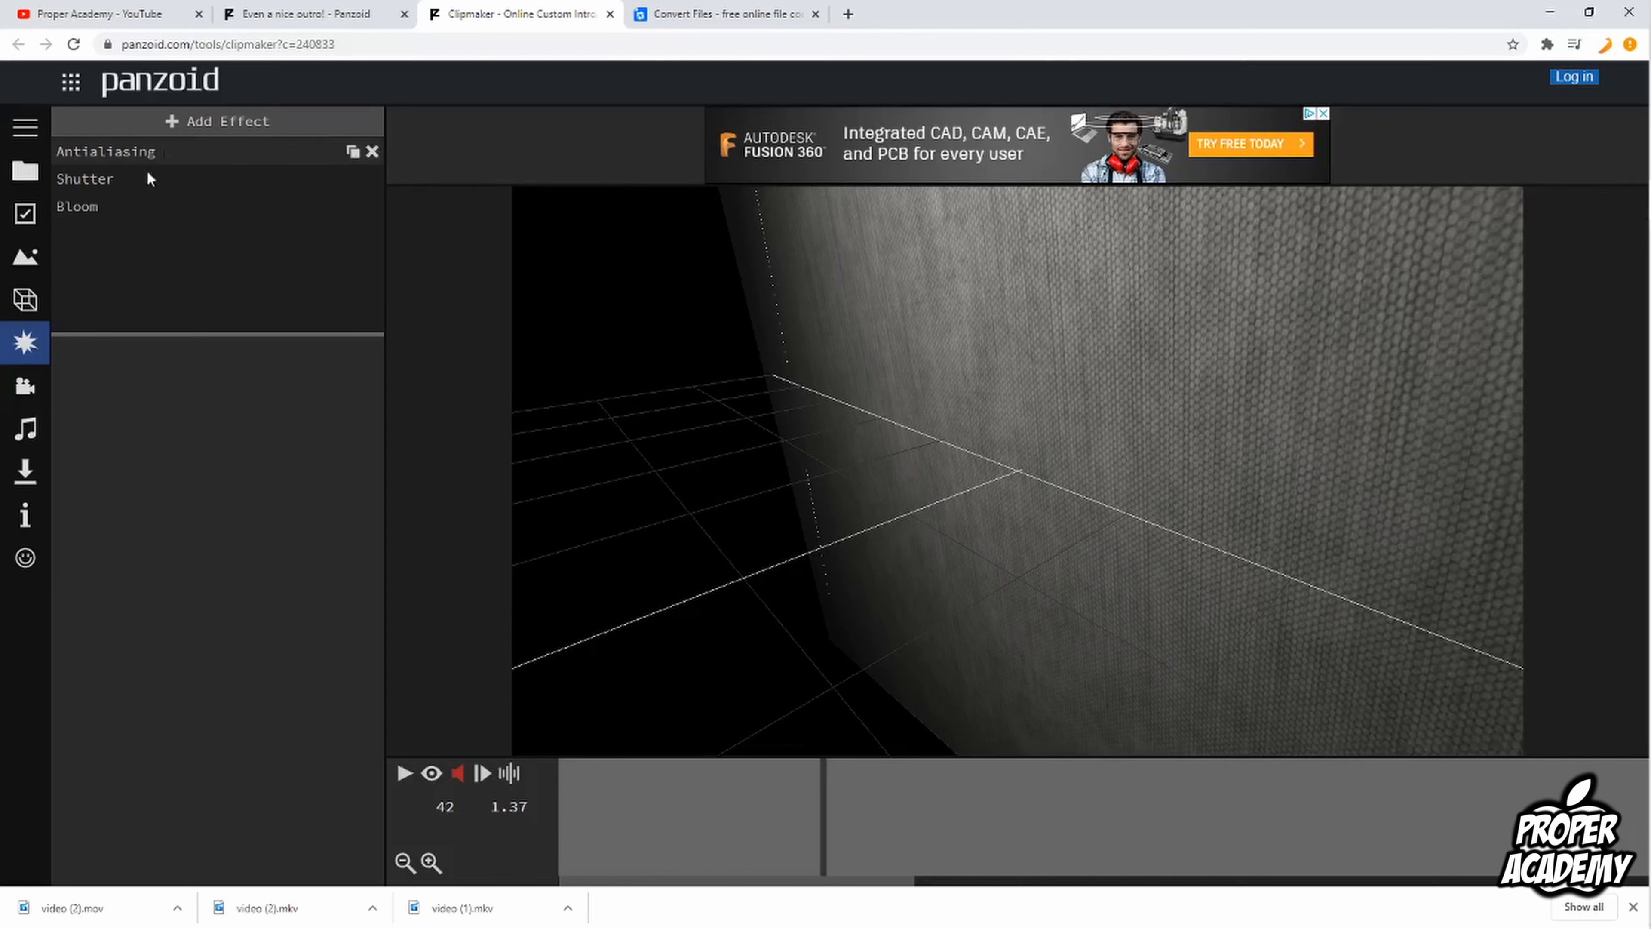
left_click(34, 397)
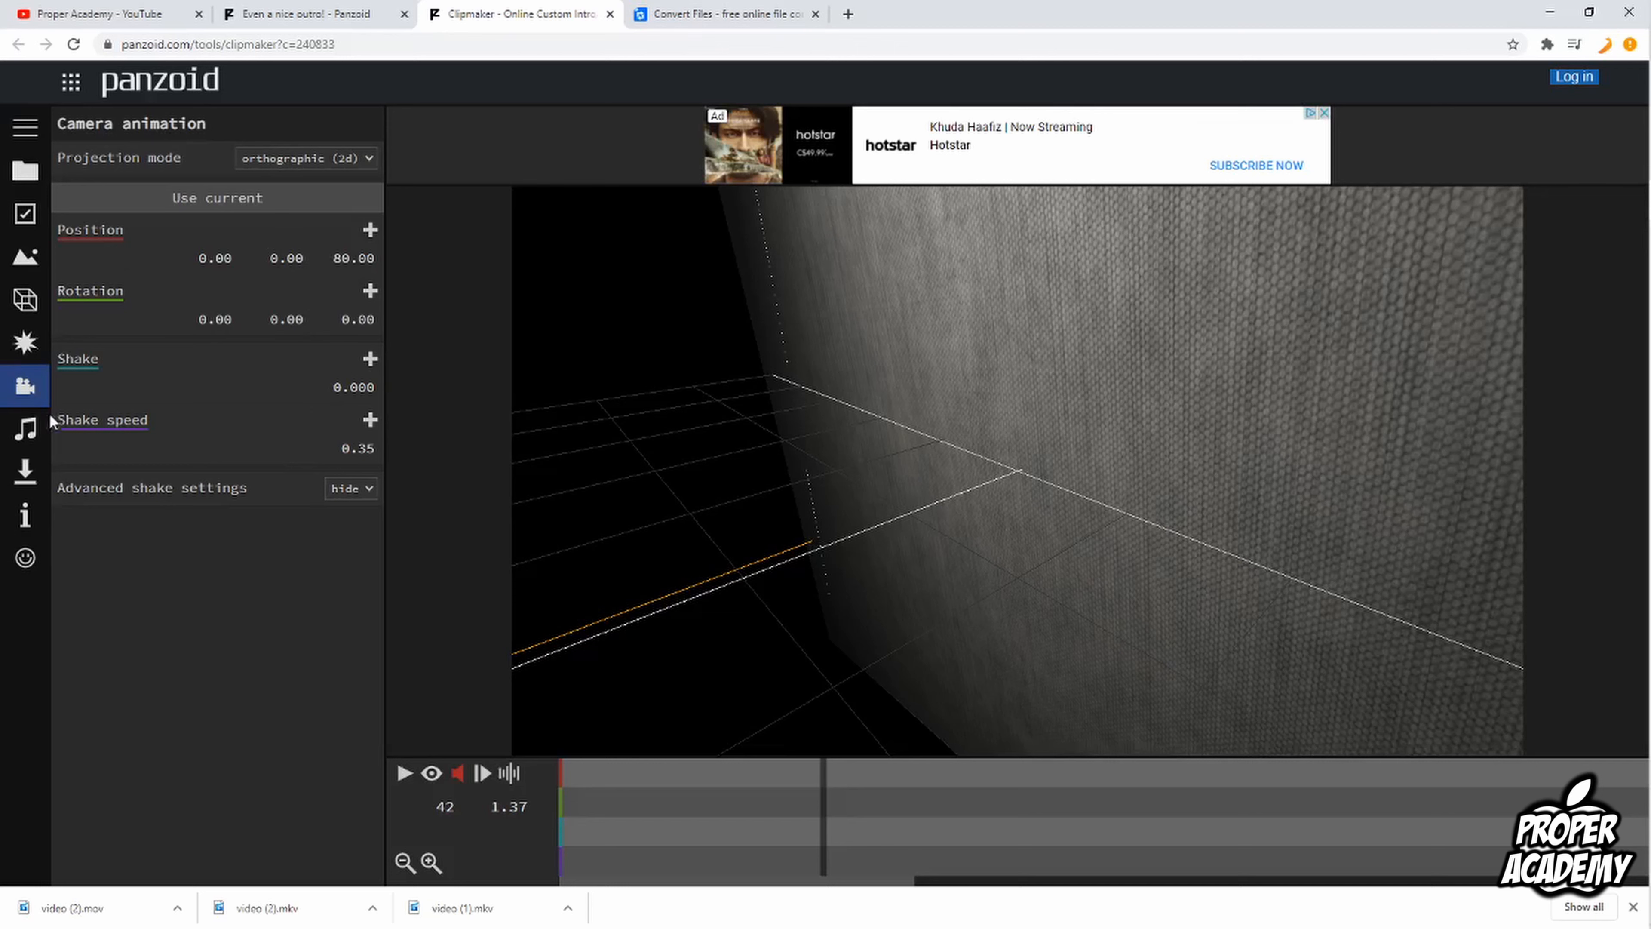
left_click(27, 430)
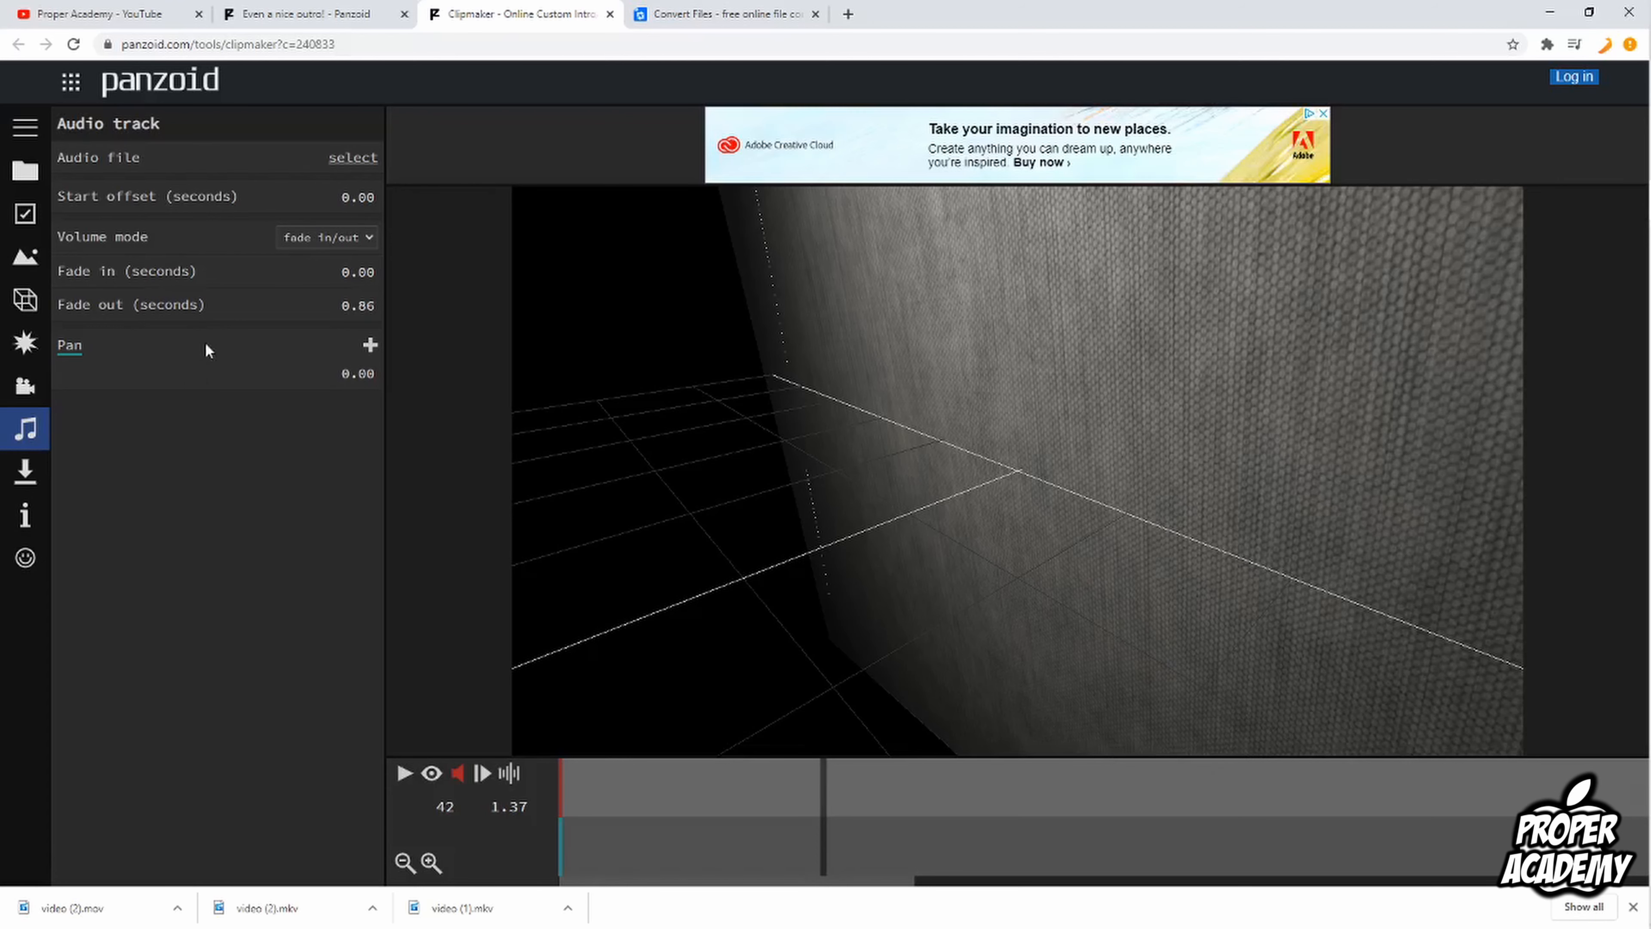
left_click(348, 158)
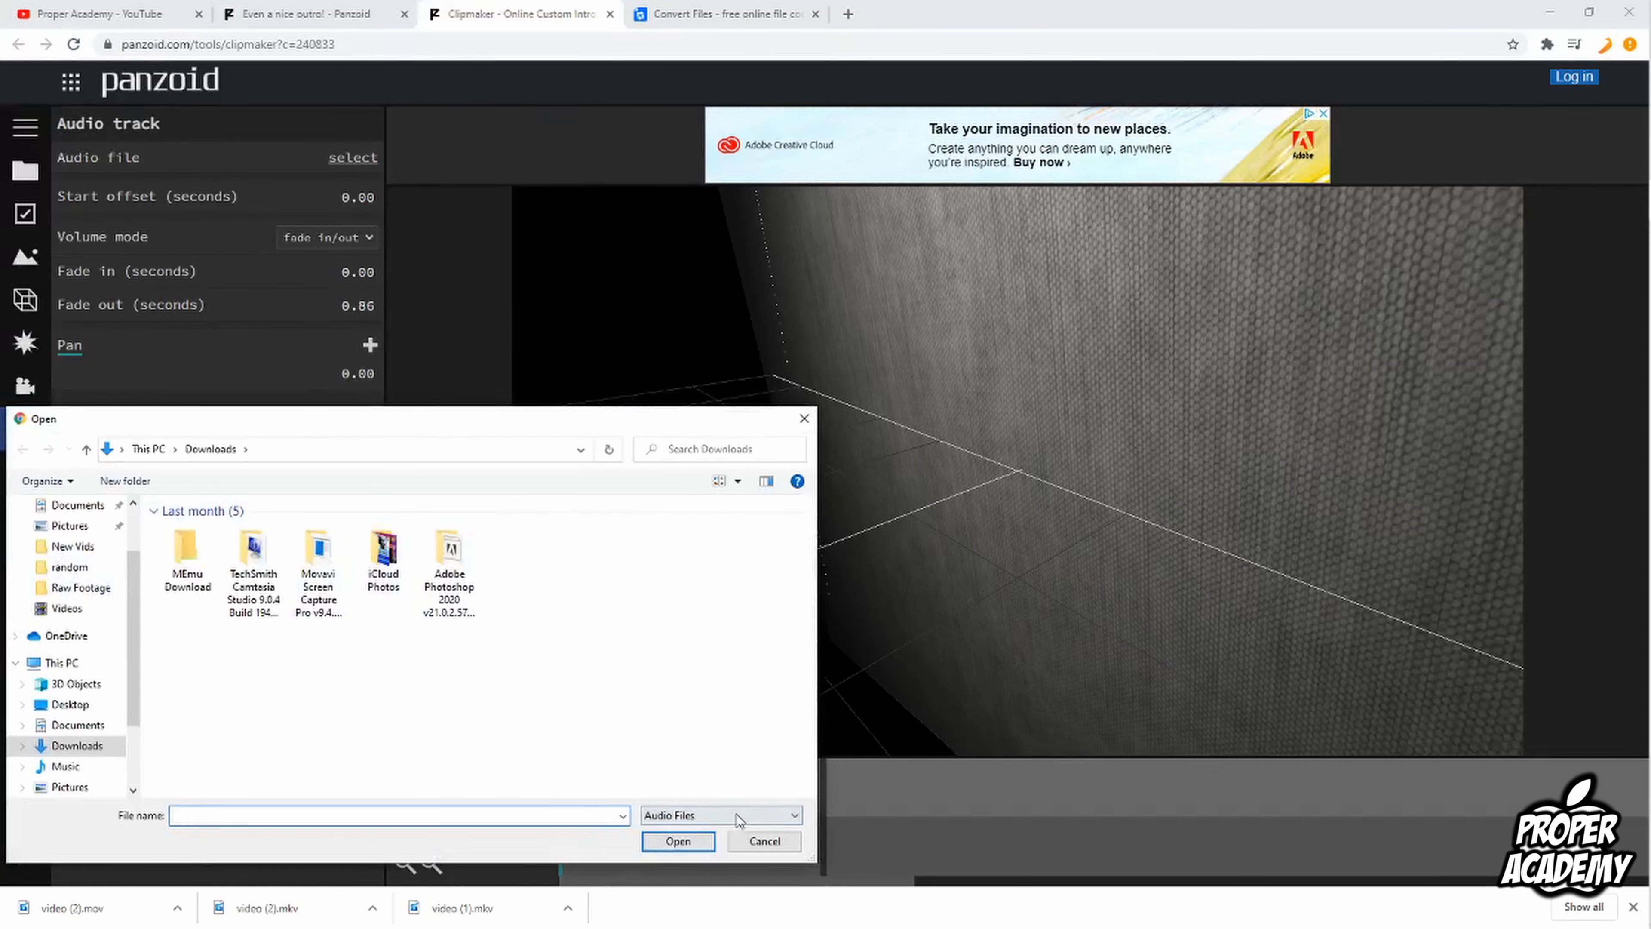
left_click(764, 841)
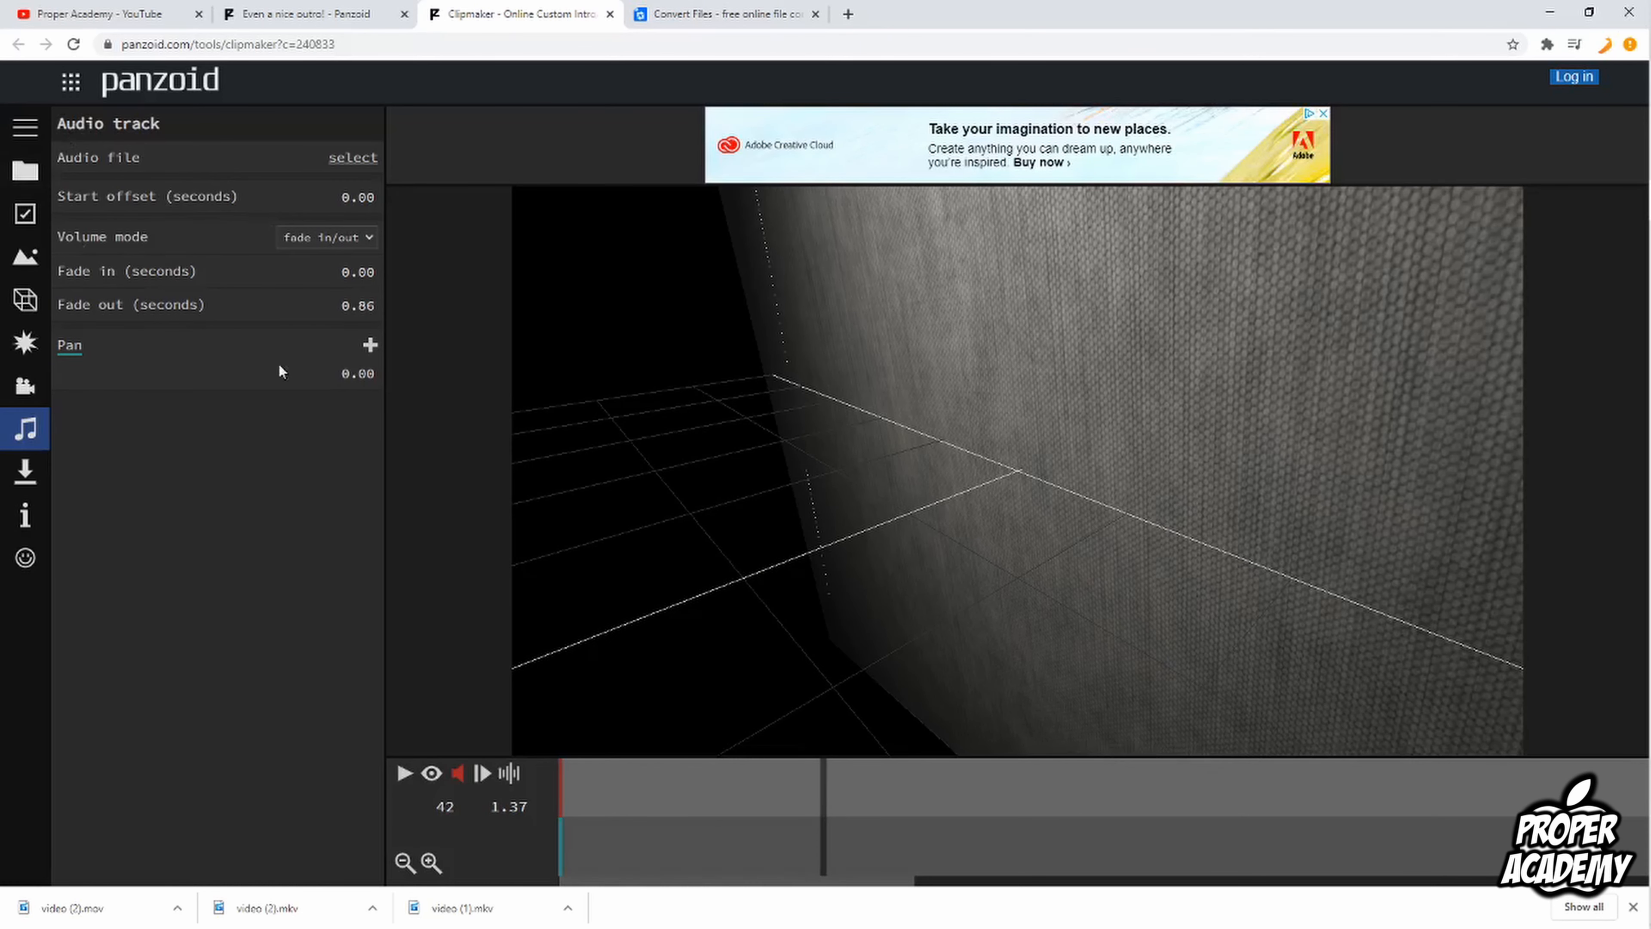
Step: Set the video download mode to good quality and the format to .mkv (vp8/opus)
left_click(25, 471)
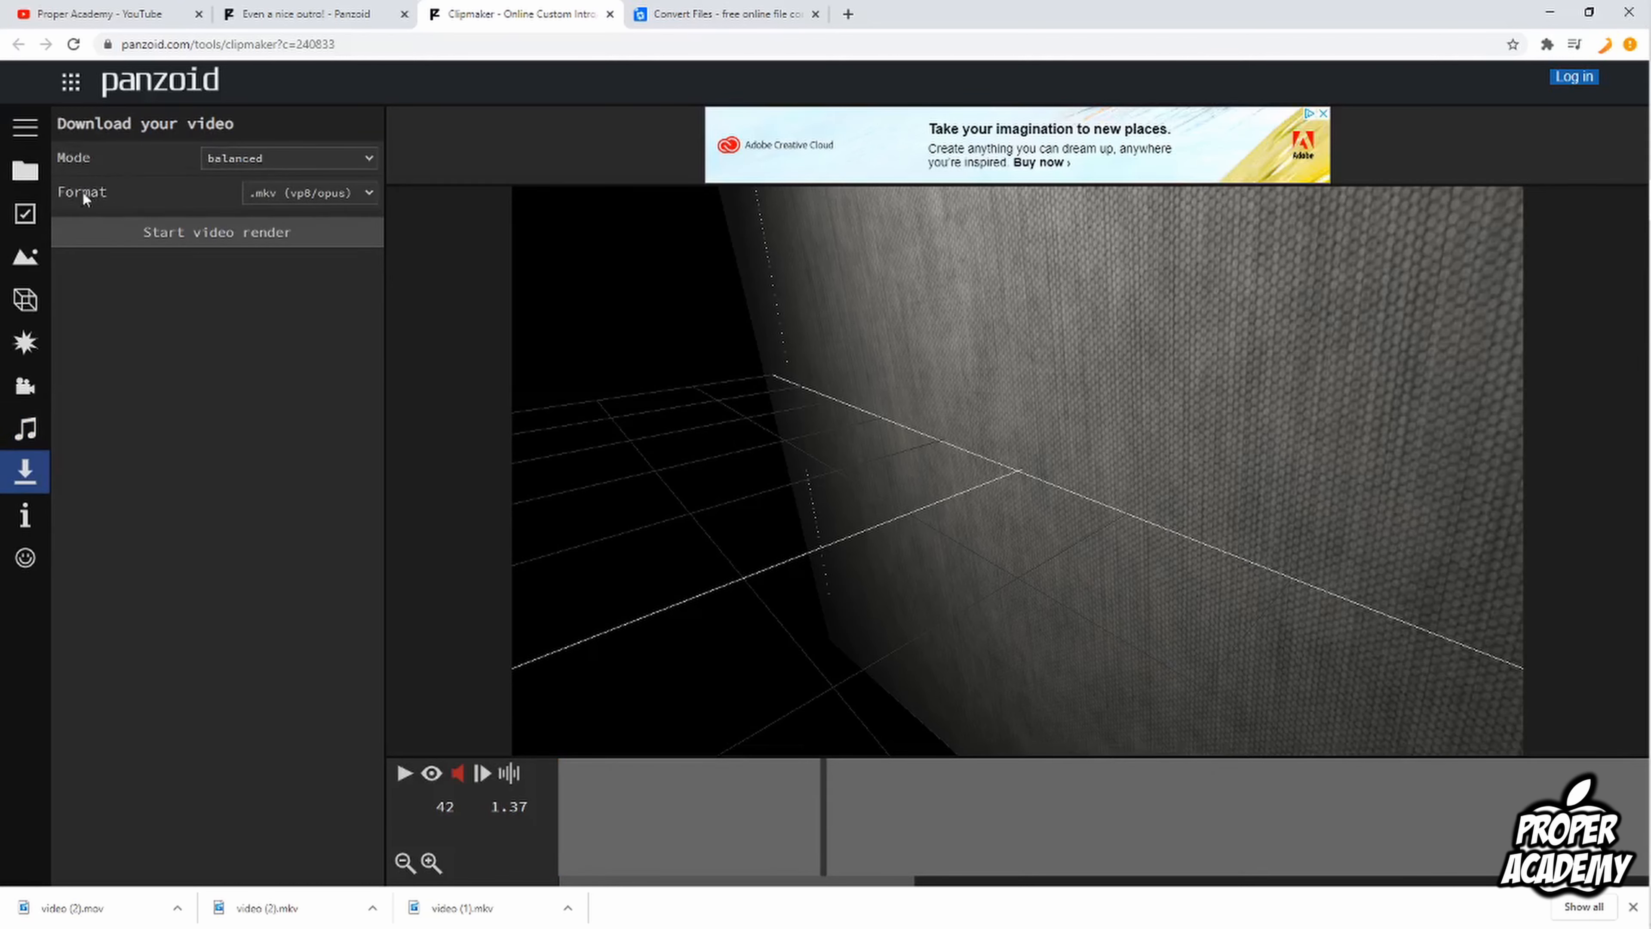
left_click(249, 160)
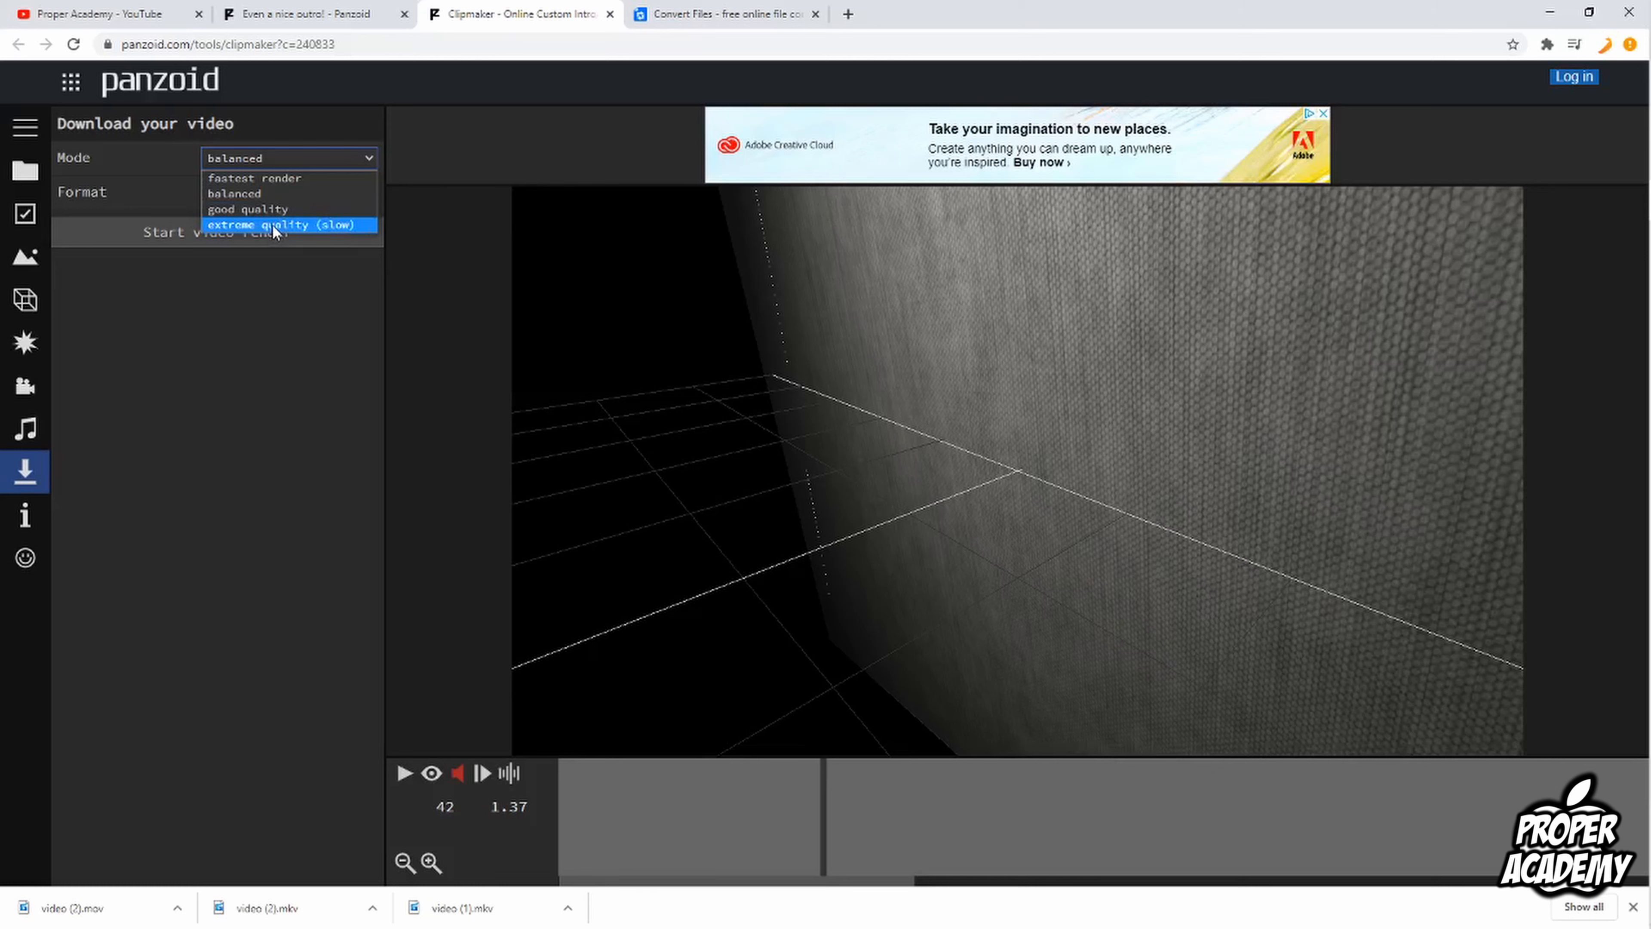
left_click(268, 209)
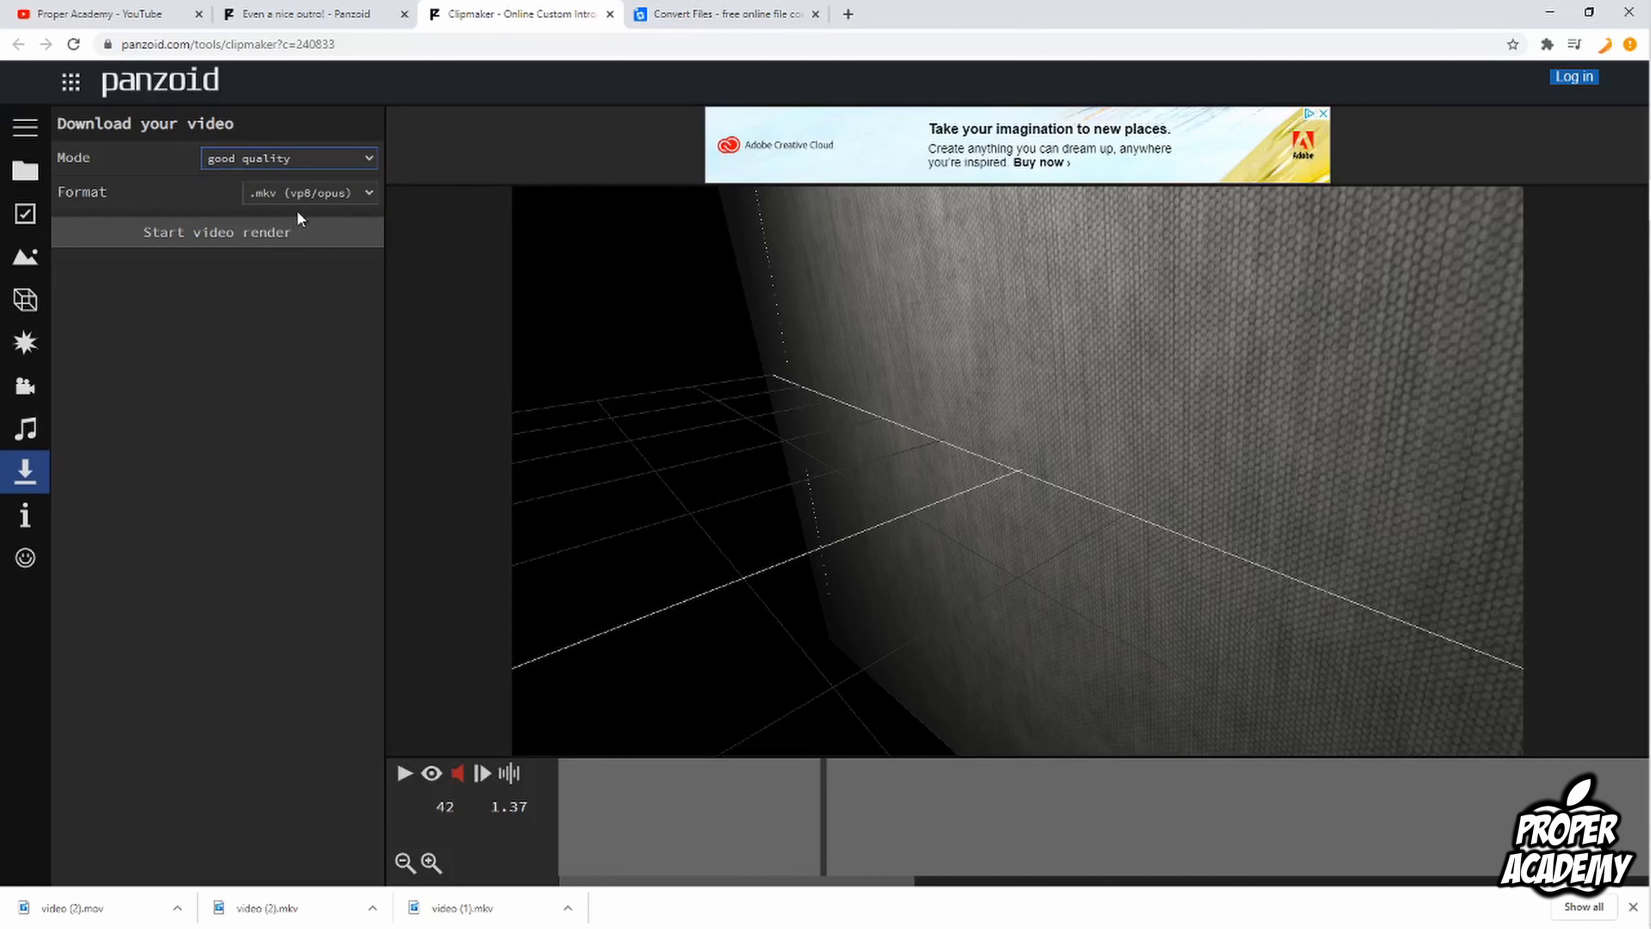
left_click(292, 194)
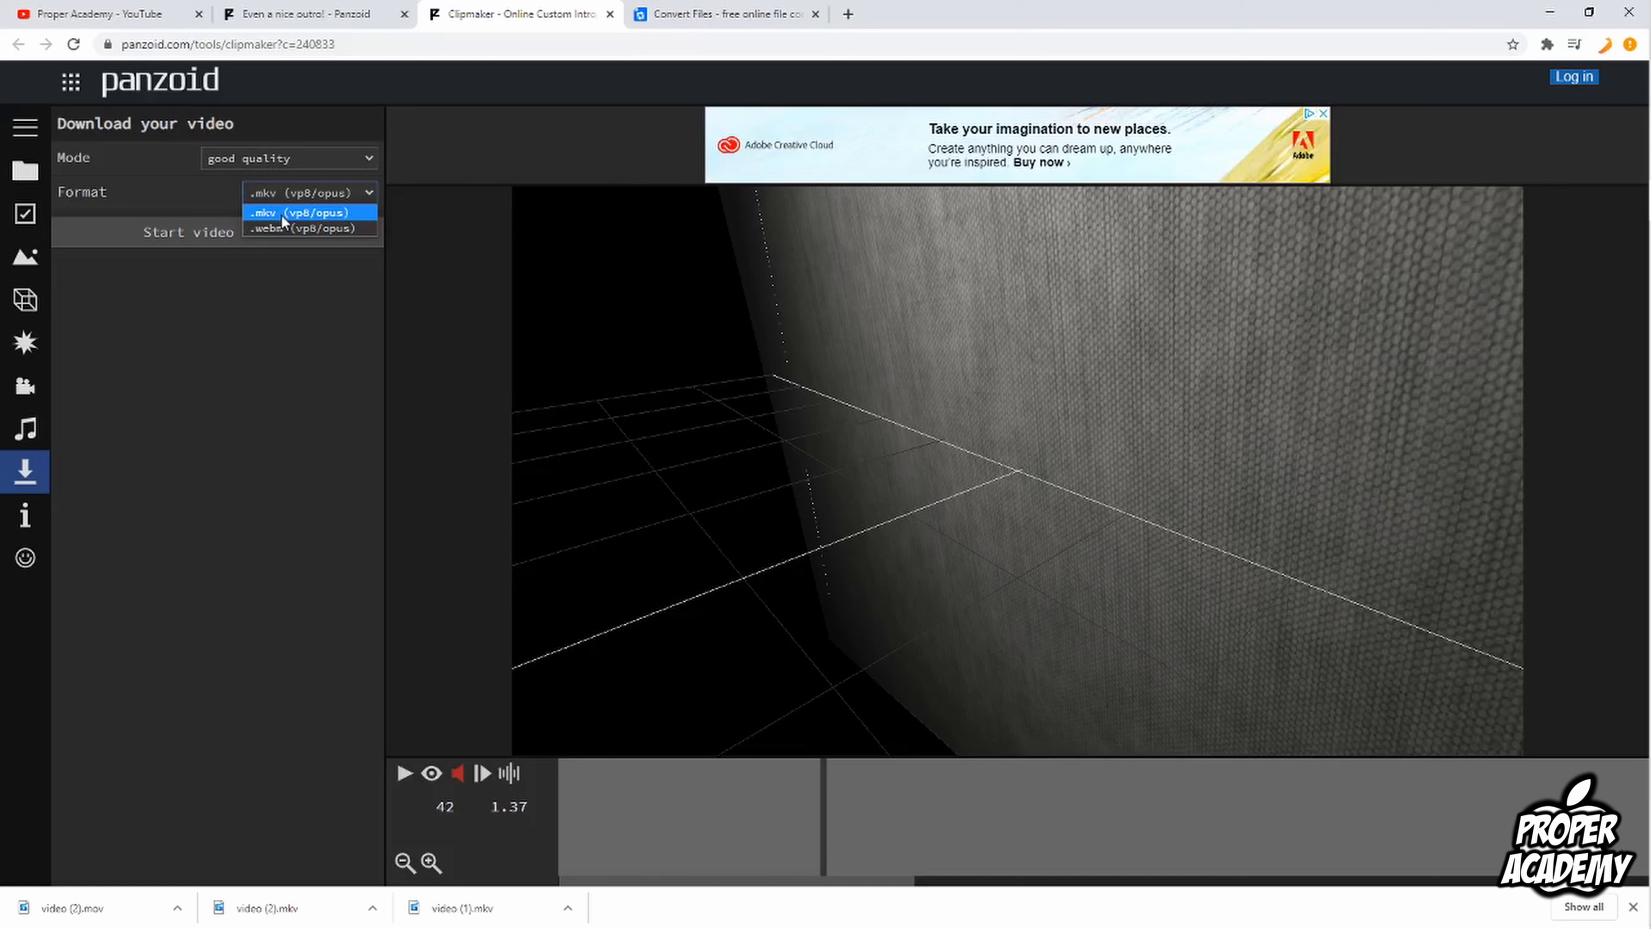
left_click(282, 214)
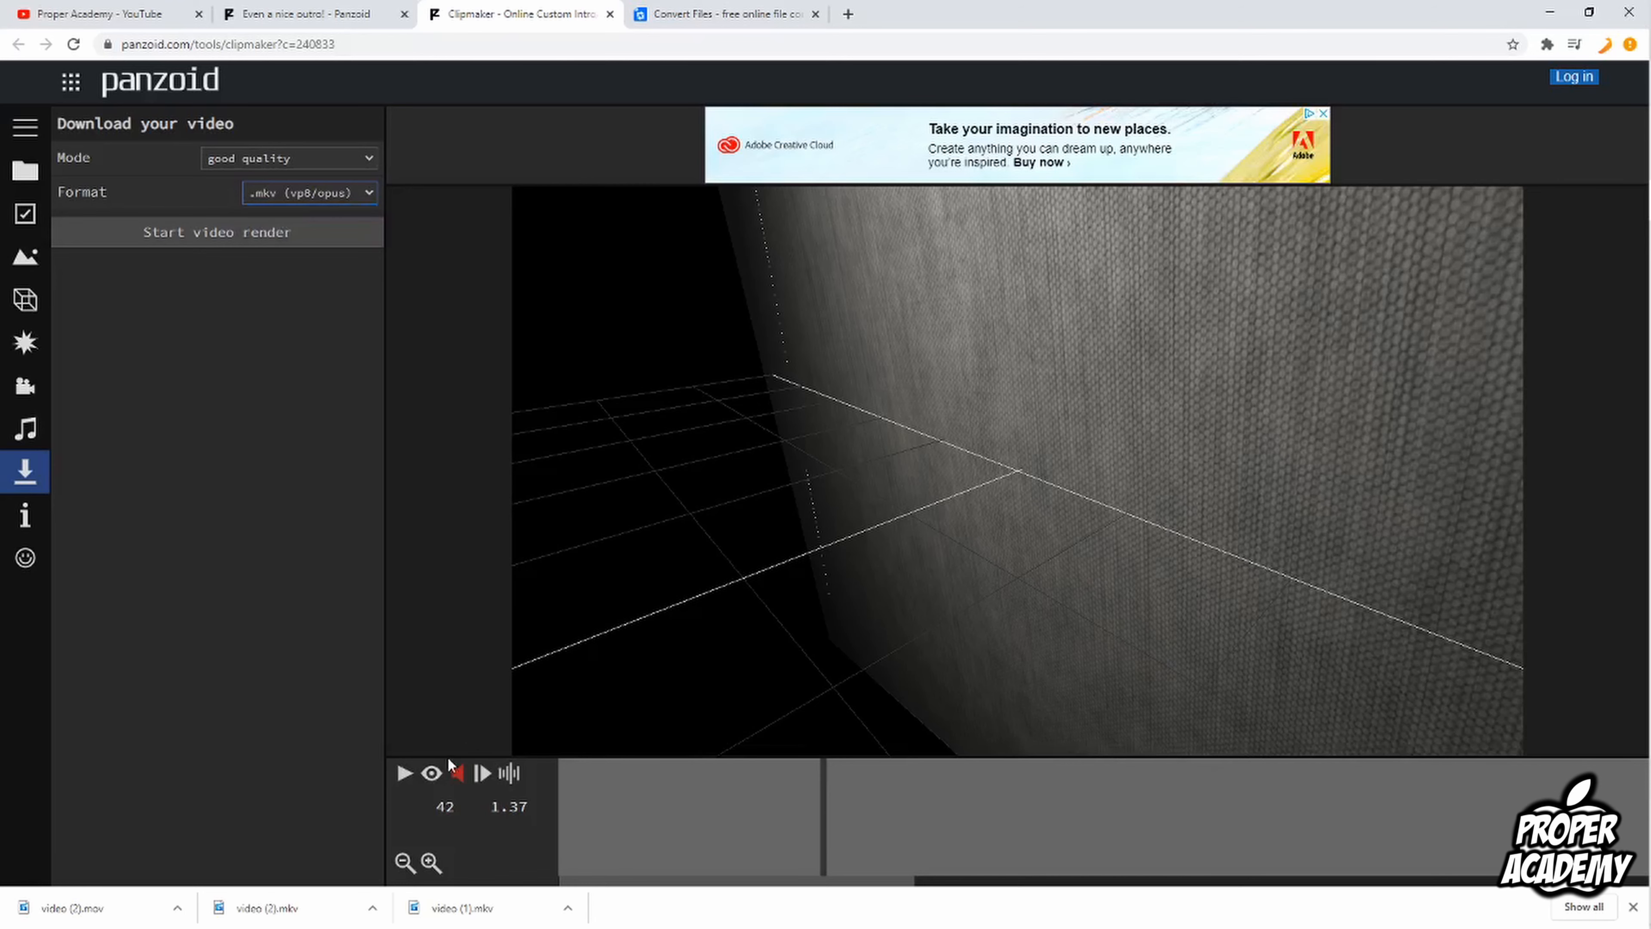
Step: Turn the render preview back on and play the outro to check it before rendering
left_click(431, 774)
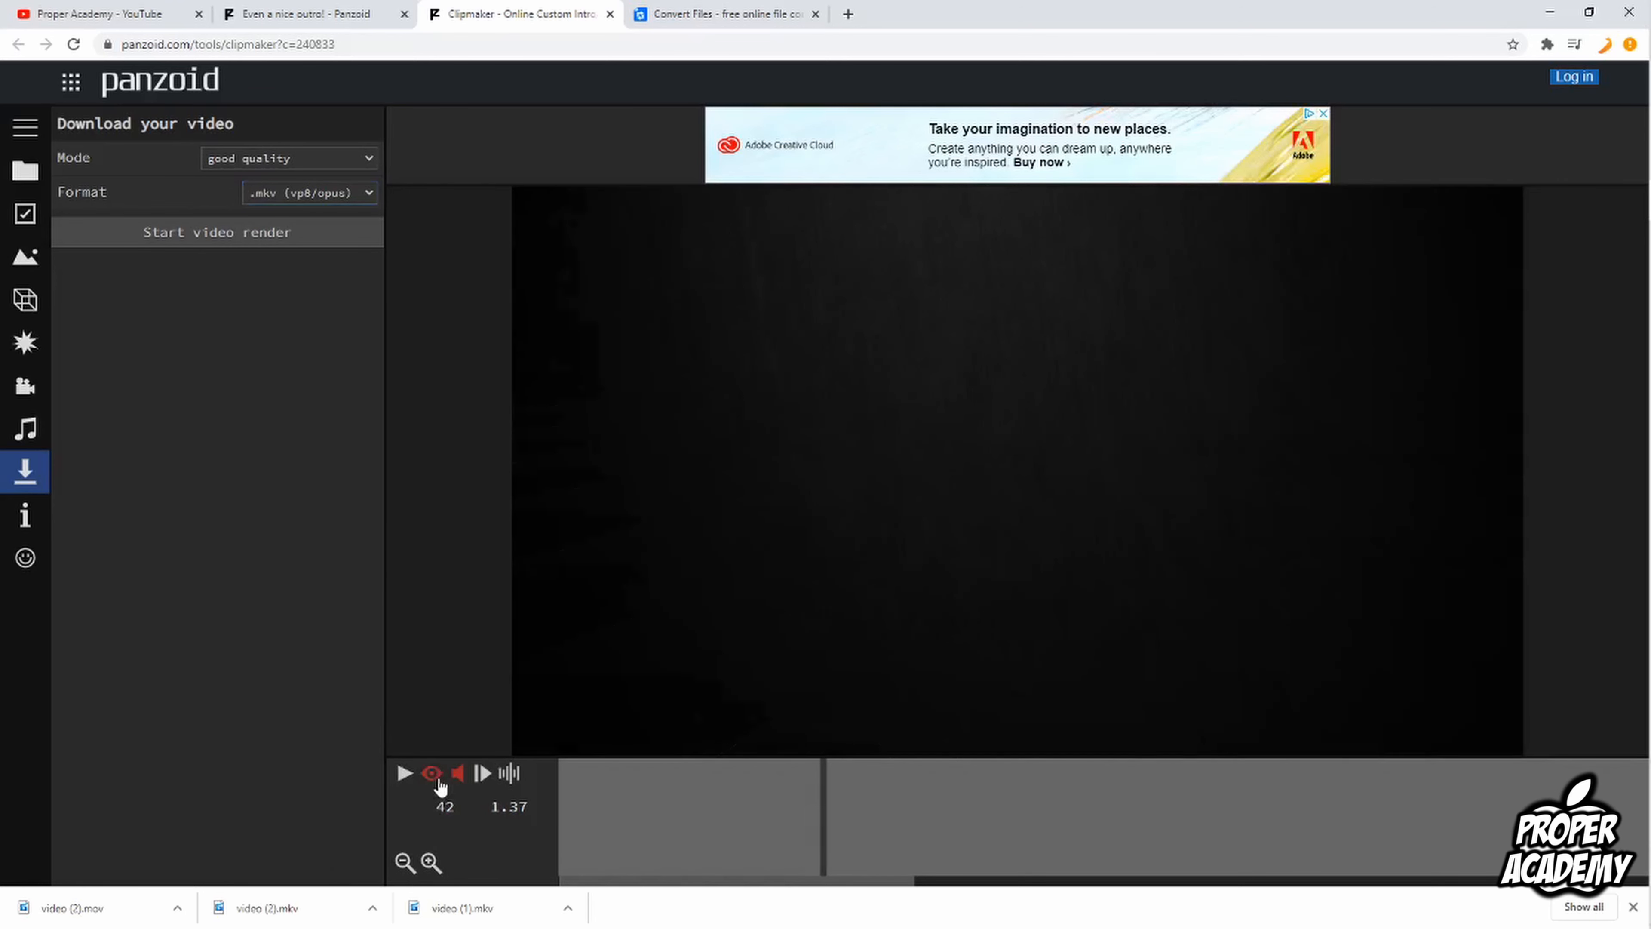
left_click(403, 783)
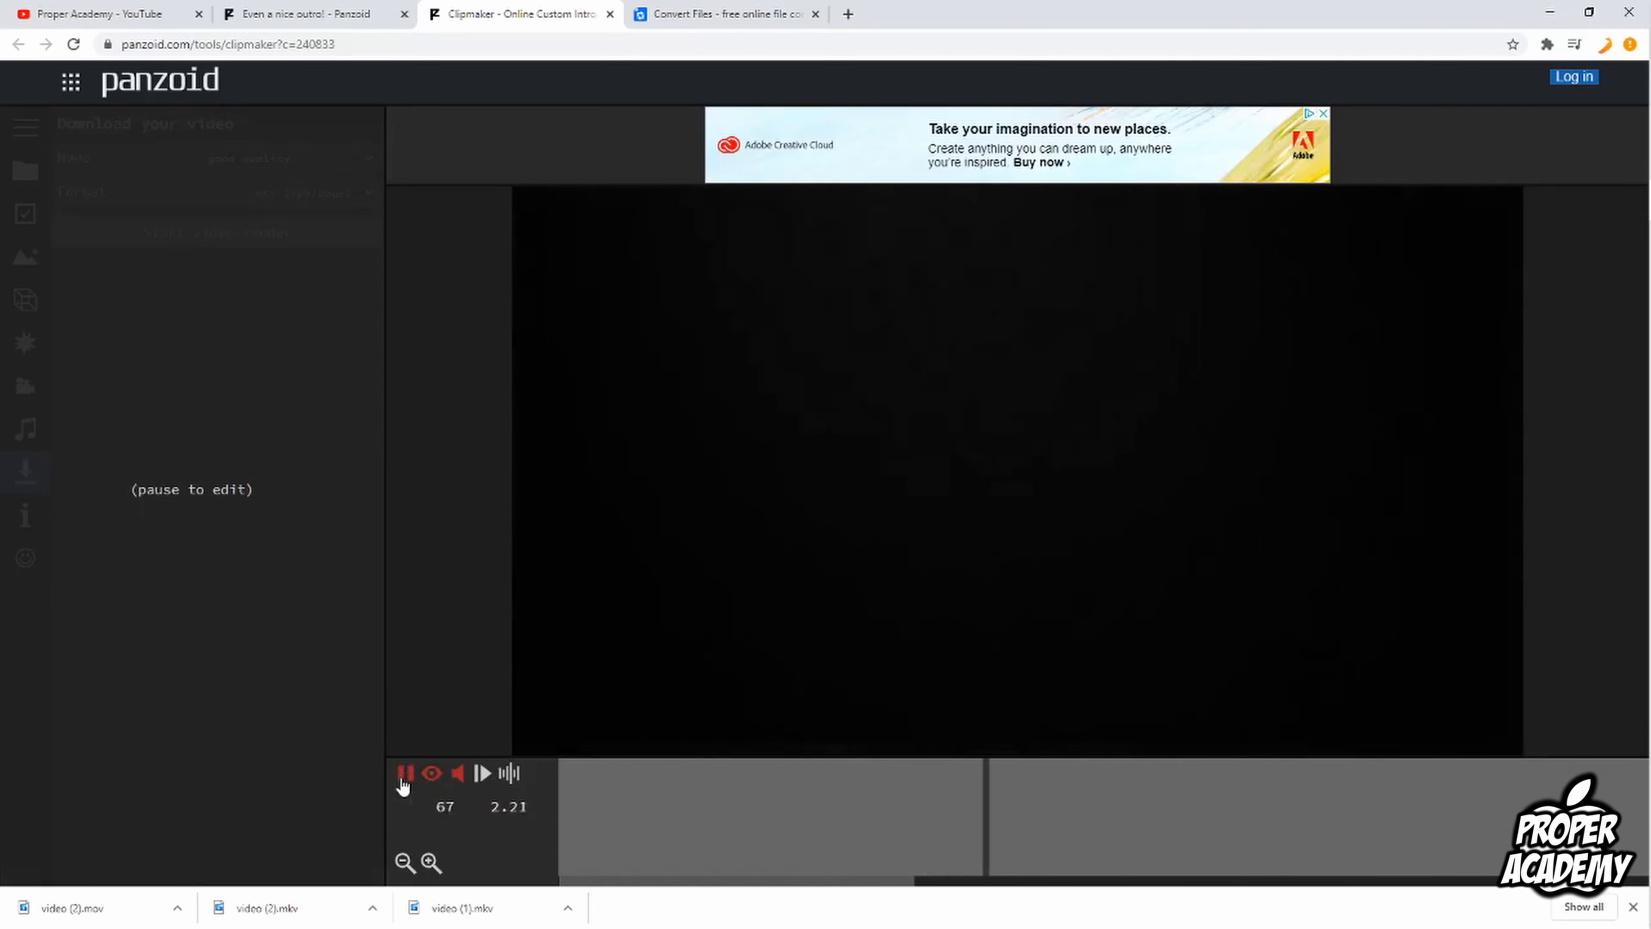